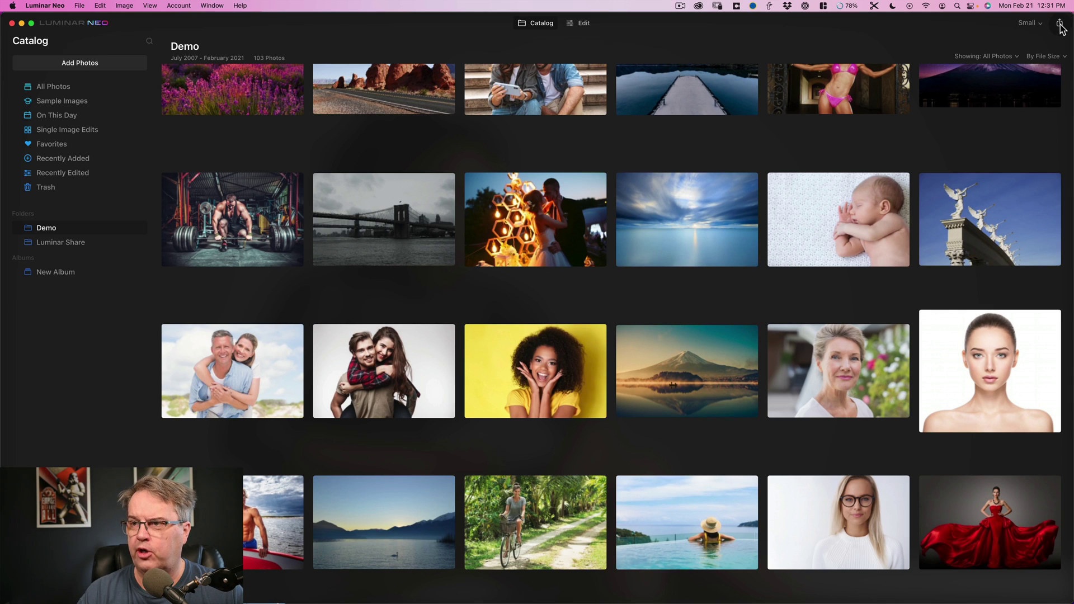
Open the portrait for editing and apply the Focus preset from the Closeups collection, replacing its previous edits.
left_click(584, 24)
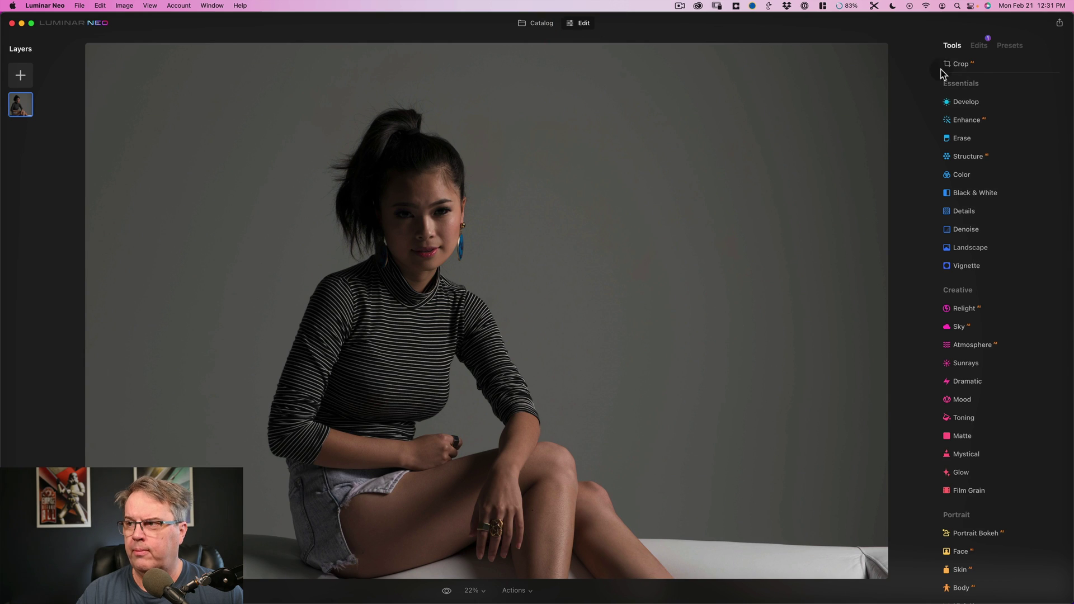
left_click(1011, 46)
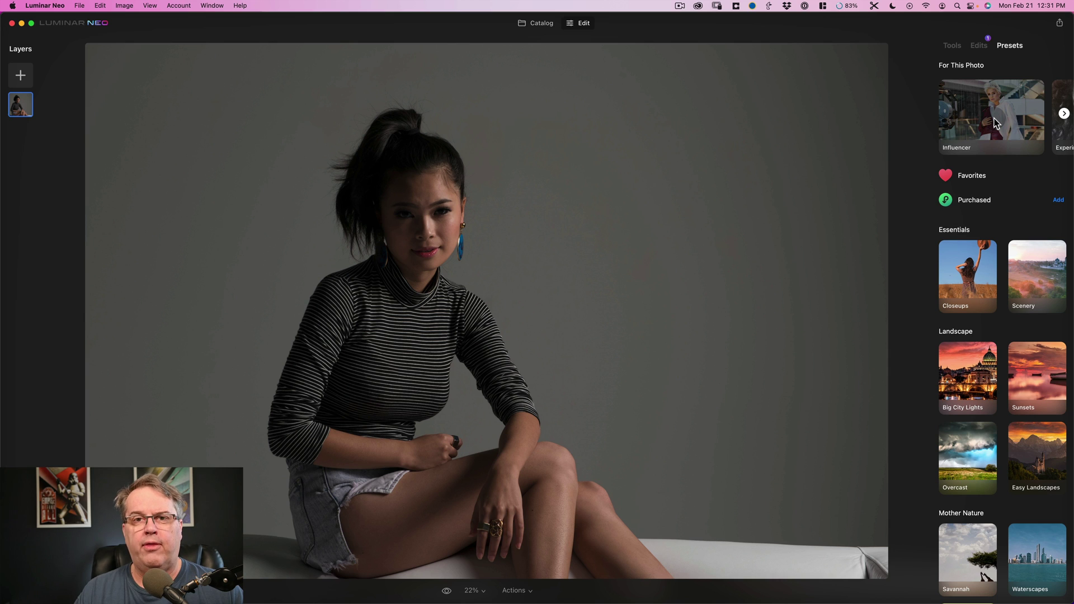
left_click(971, 271)
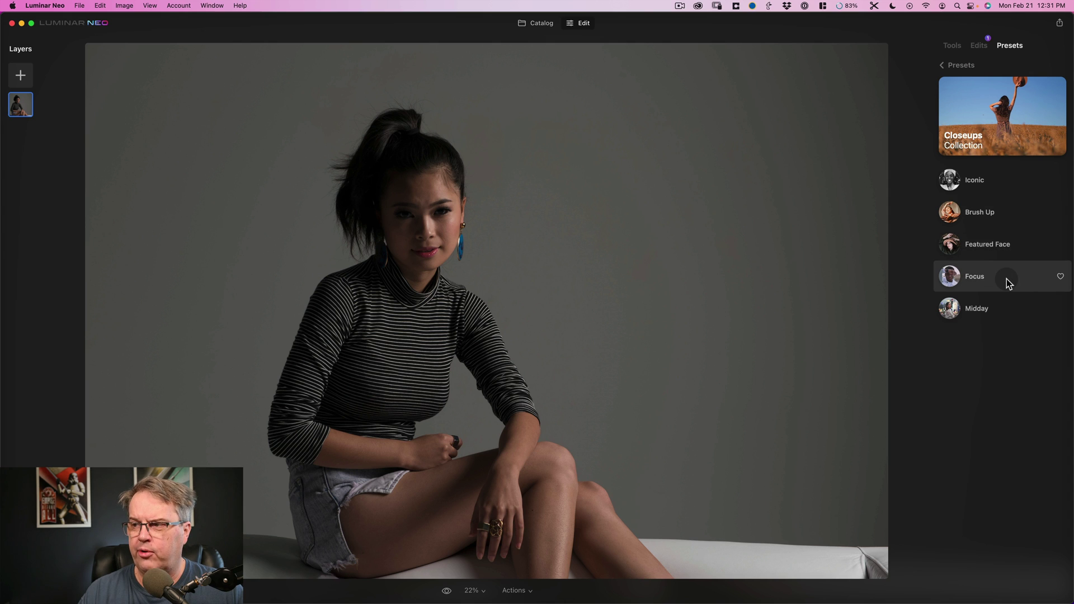
left_click(979, 279)
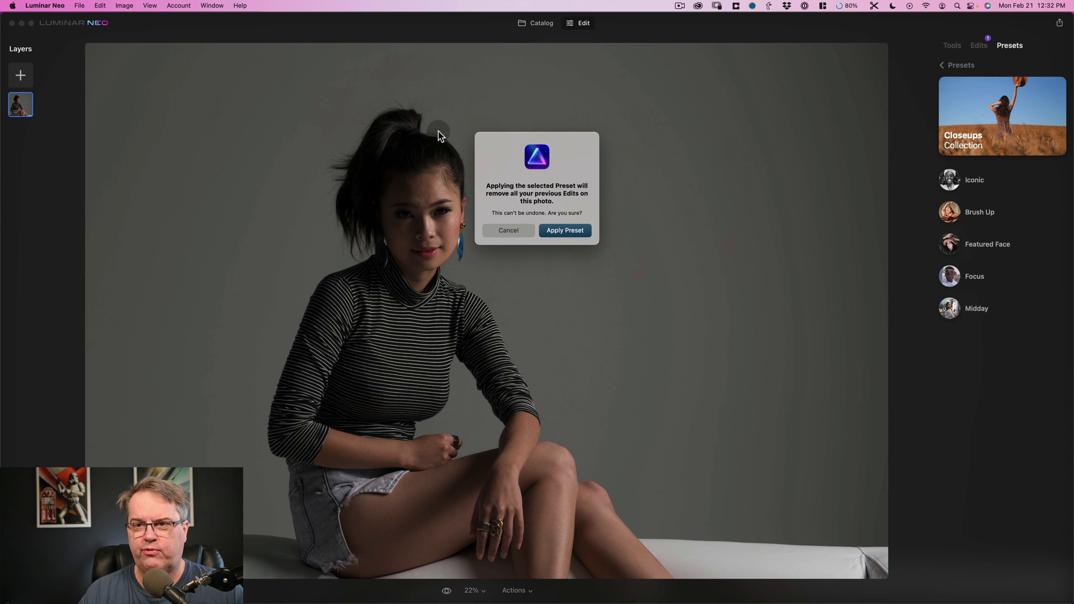
left_click(559, 230)
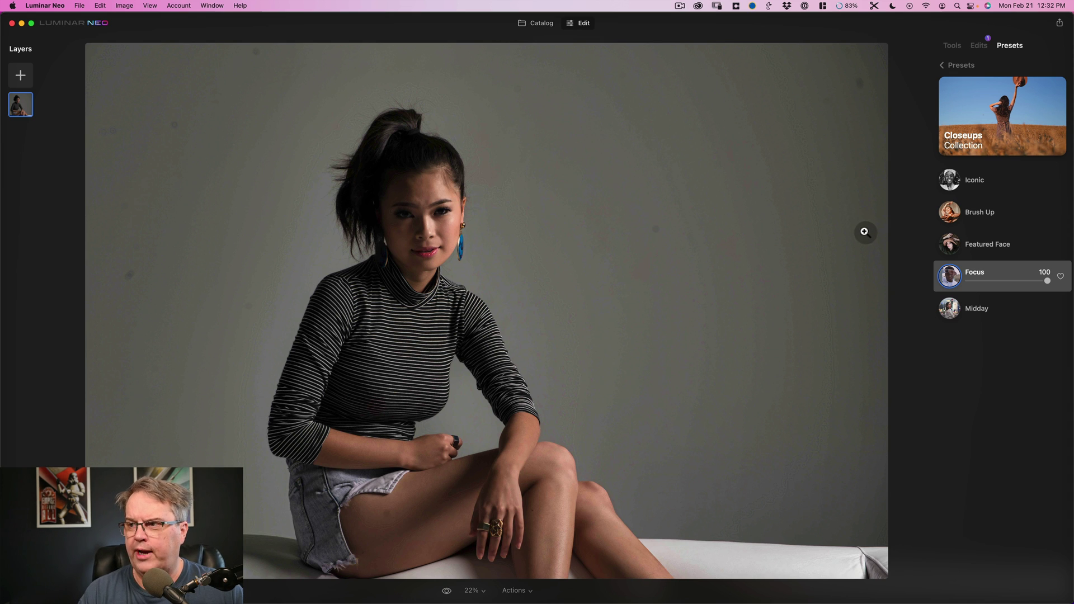
Compare the preset result with the unedited photo, and restore the portrait to its original state.
left_click(446, 592)
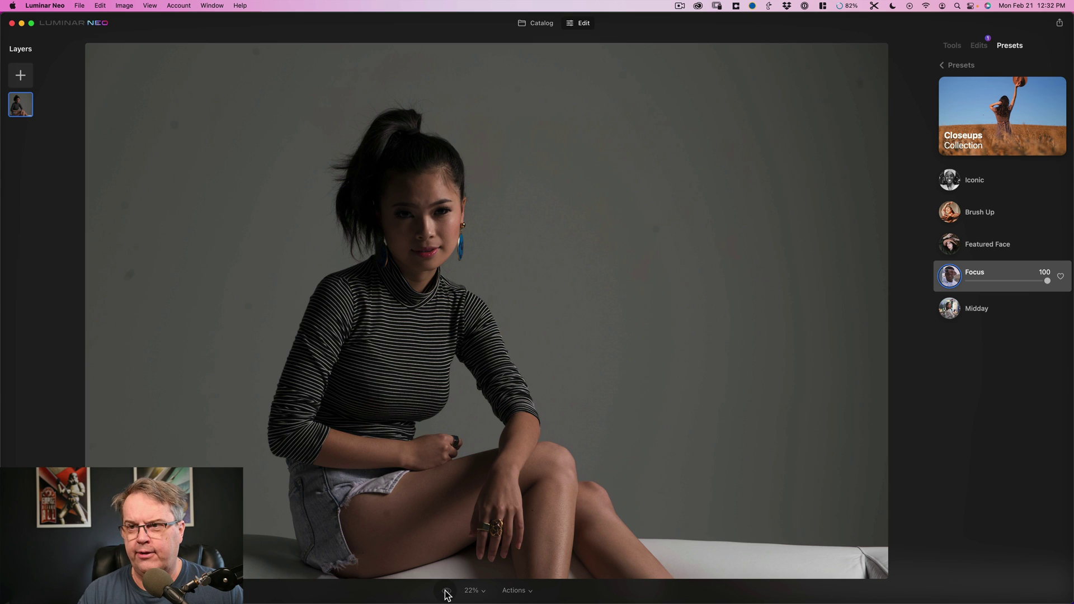
left_click(447, 592)
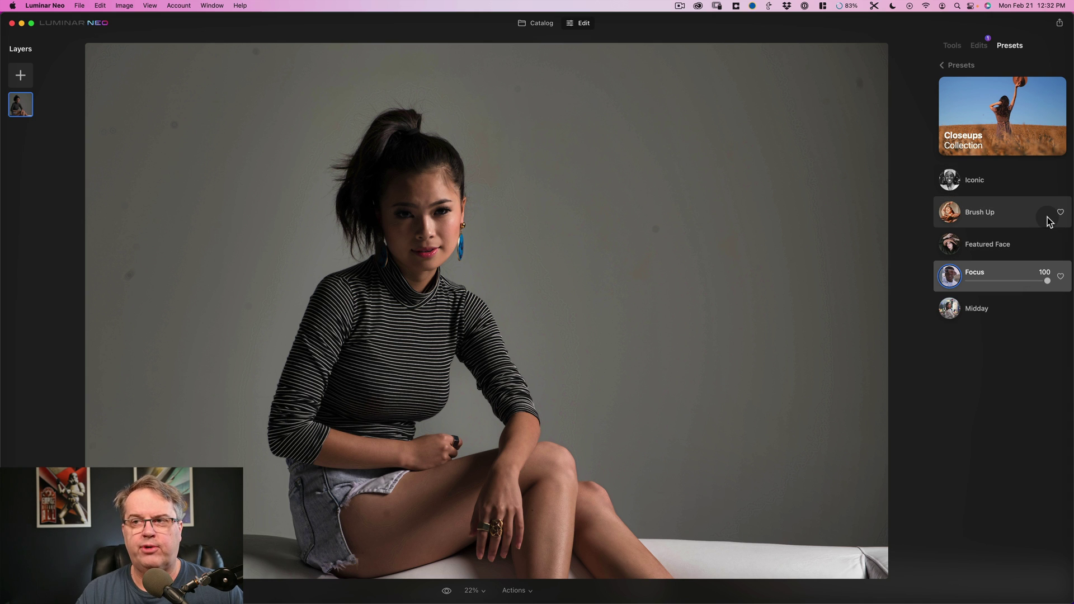
left_click(515, 591)
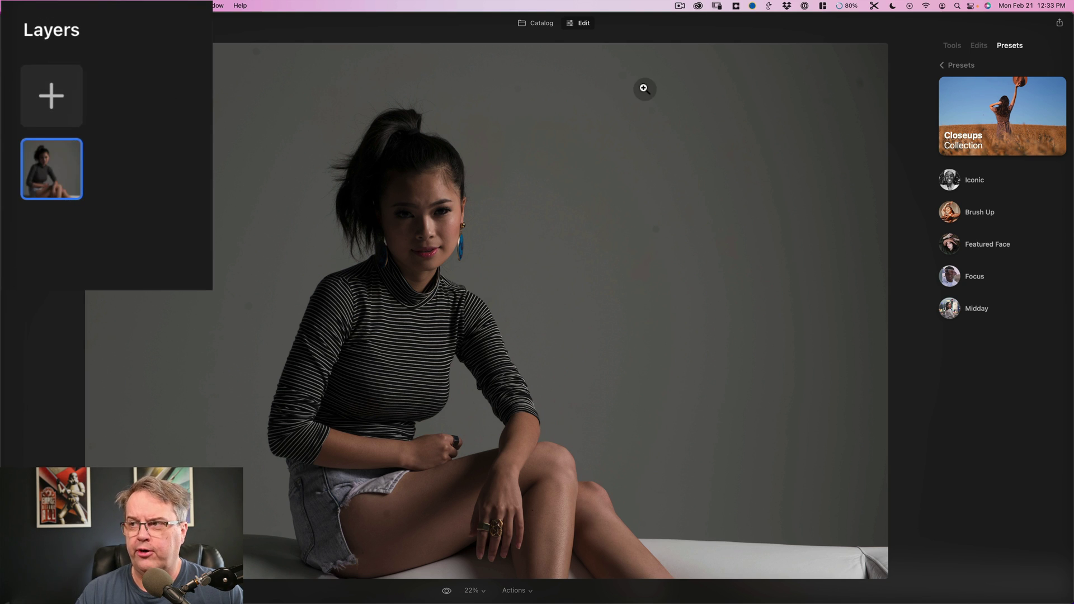
Add the dark orange and purple flare as a new layer and look through its mask and blend mode options.
left_click(54, 102)
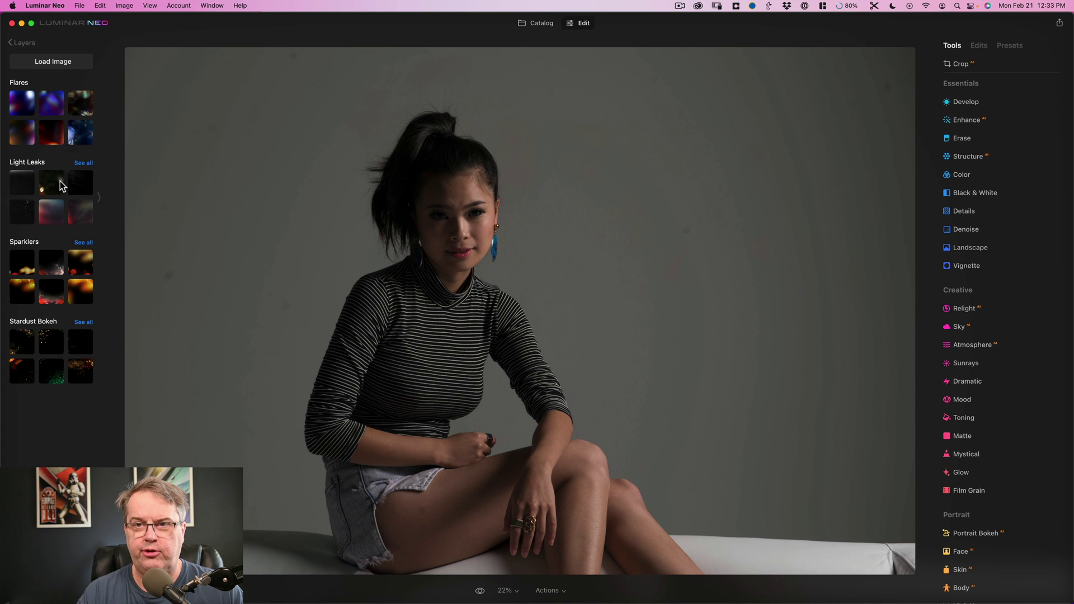
left_click(19, 136)
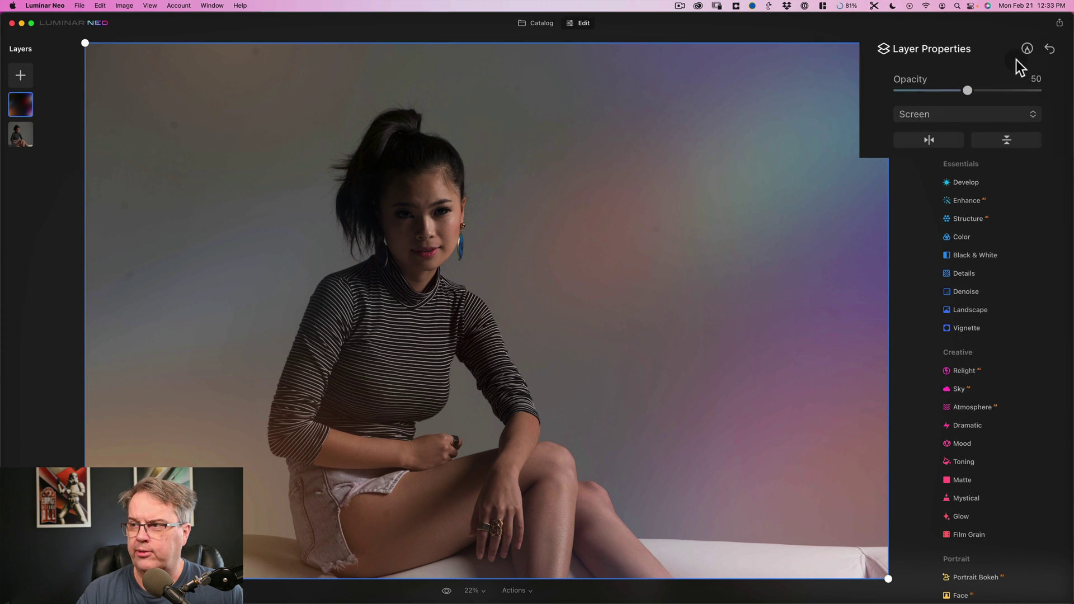
left_click(1027, 50)
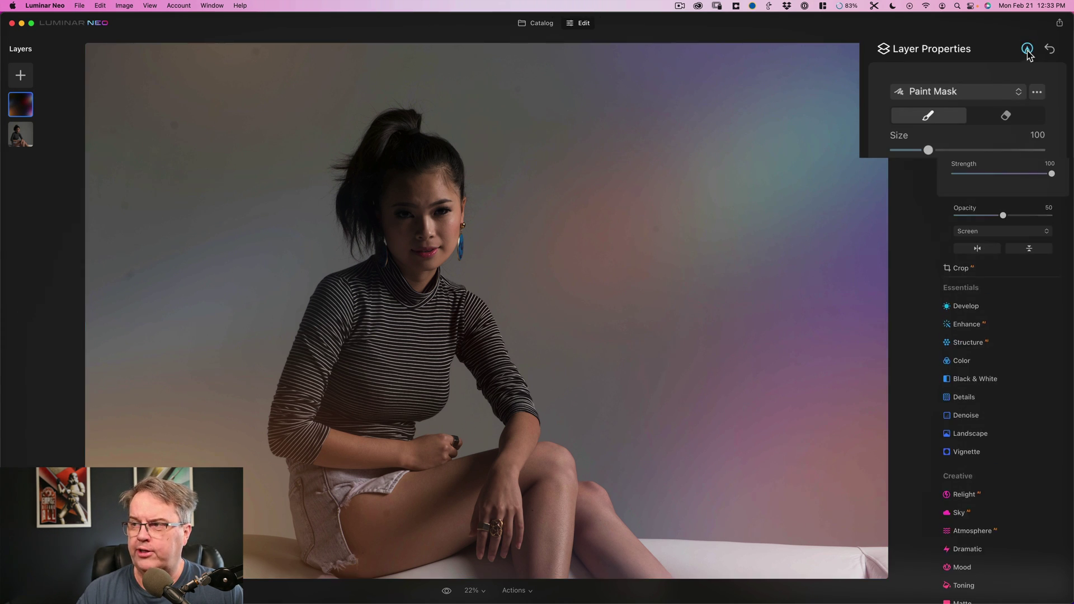
left_click(1027, 50)
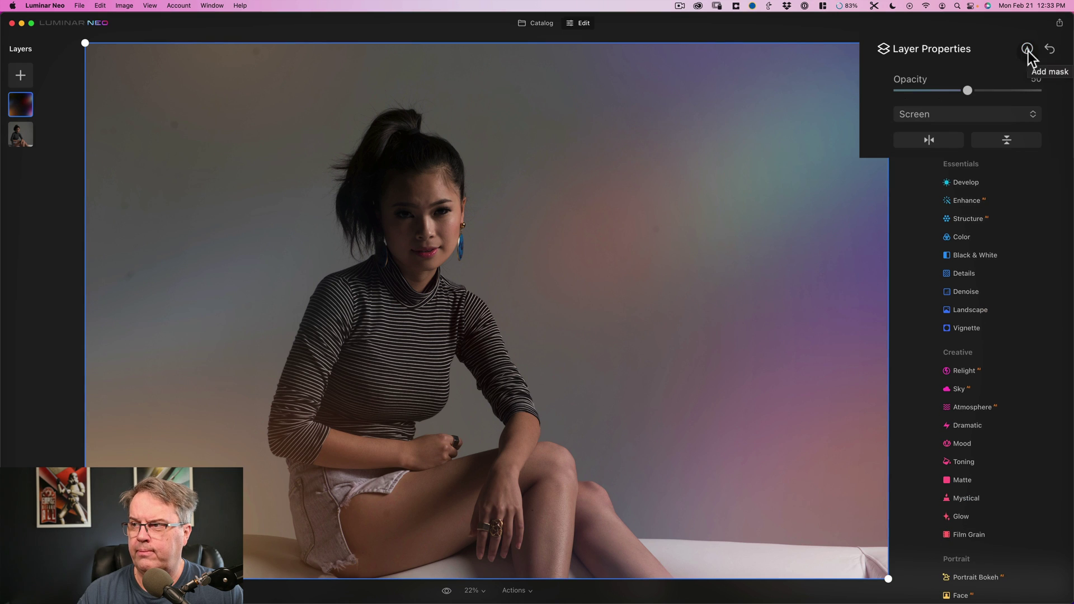
left_click(1034, 115)
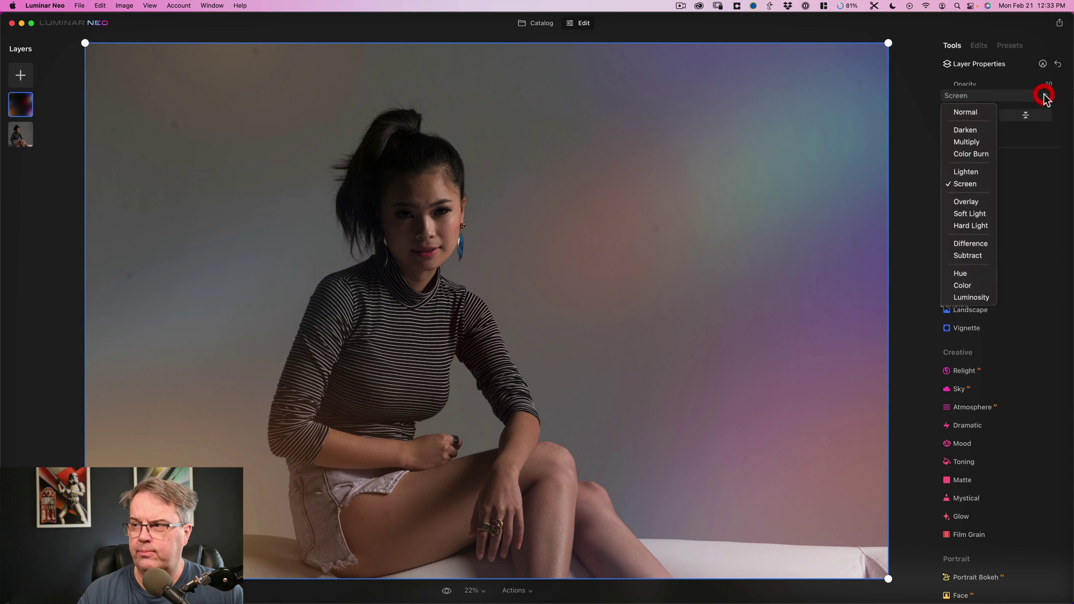
left_click(1036, 63)
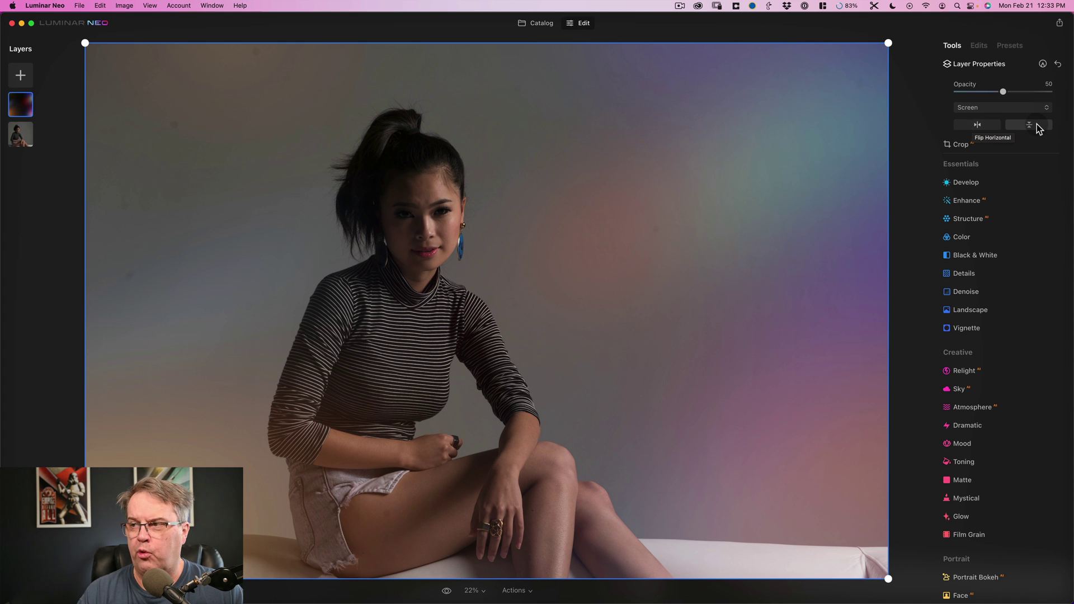
Vary the flare layer's opacity down to almost nothing and set it to 100.
left_click(1005, 92)
left_click(1042, 92)
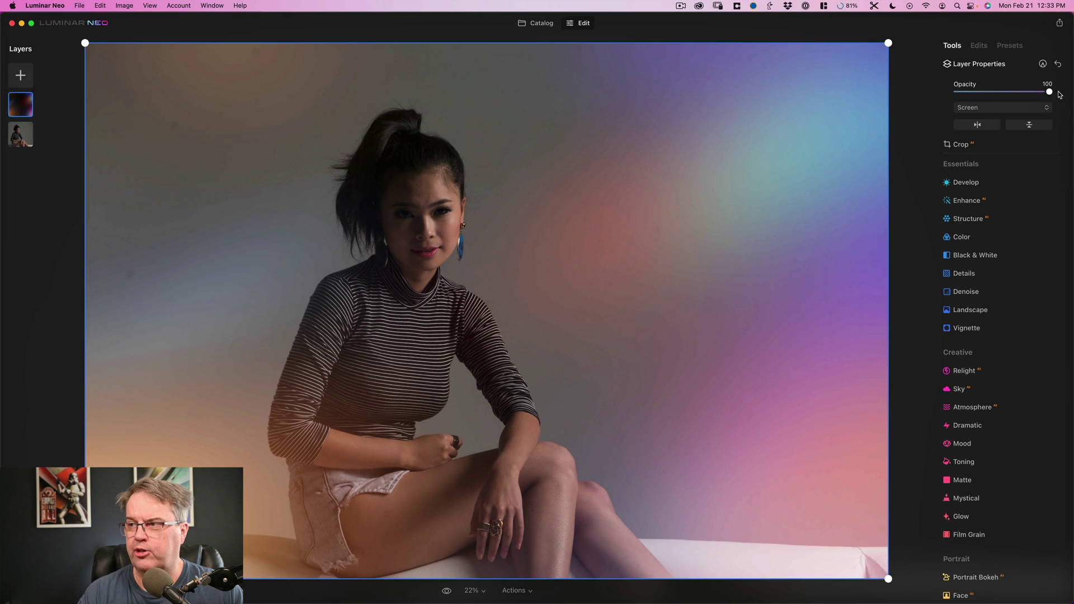
left_click(1051, 92)
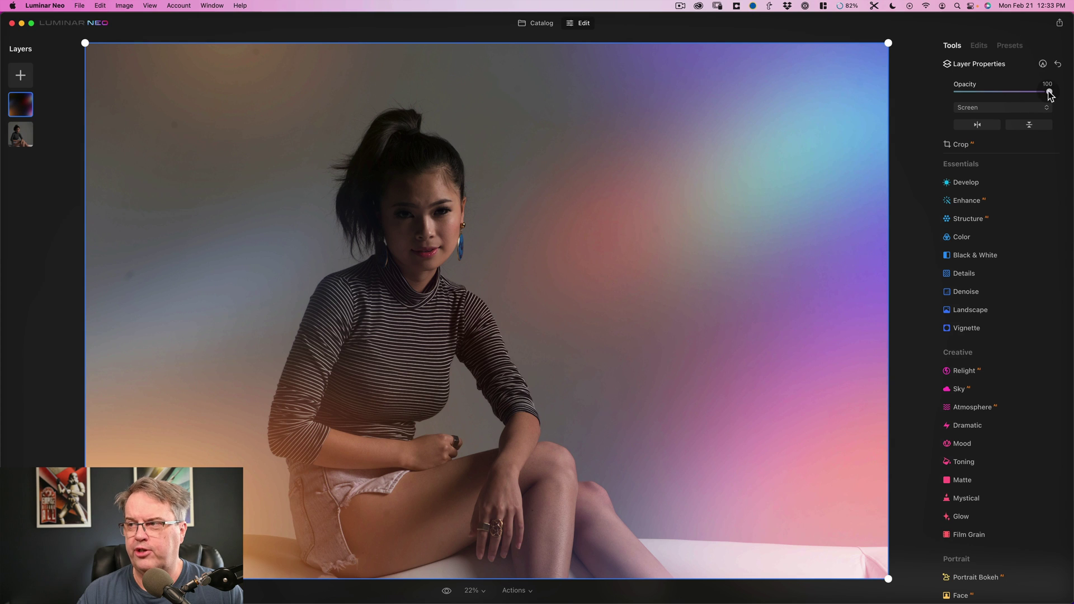
left_click_drag(1047, 92, 949, 99)
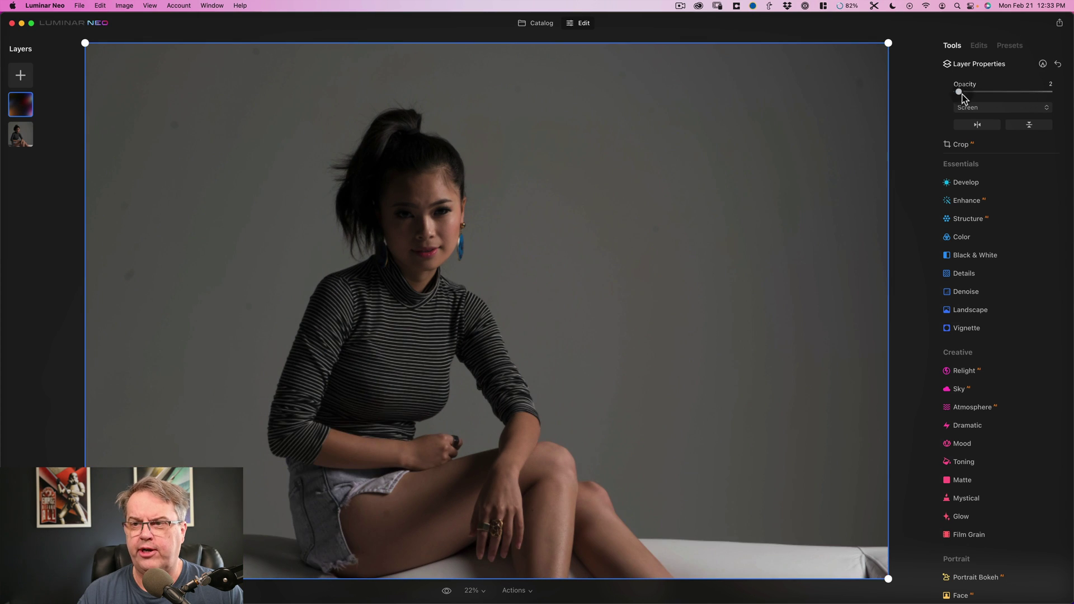
left_click(1044, 92)
left_click(1050, 92)
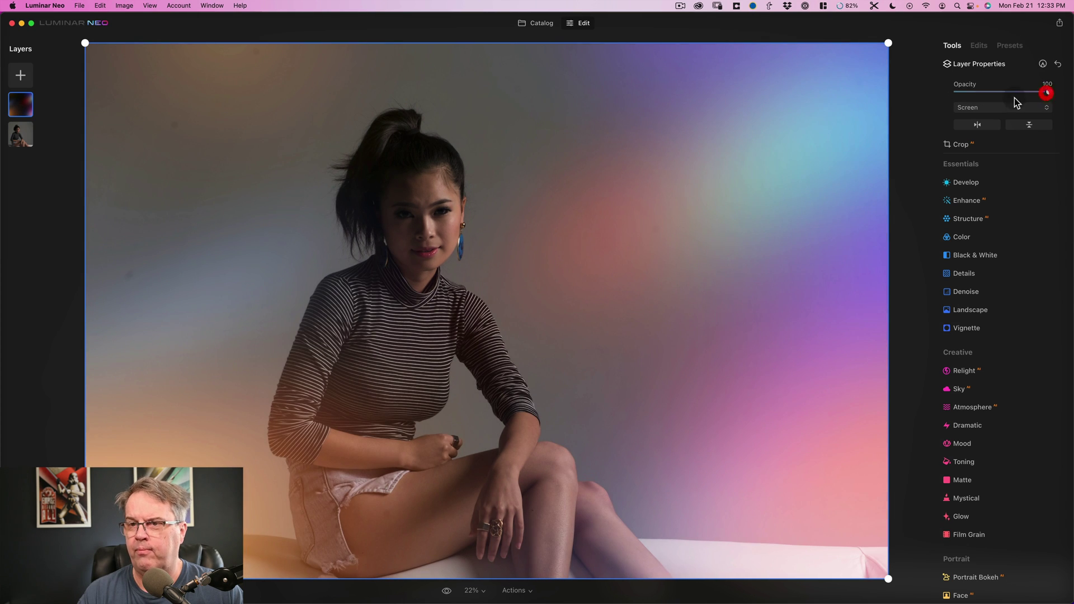
Select the base portrait layer beneath the flare layer.
left_click(19, 139)
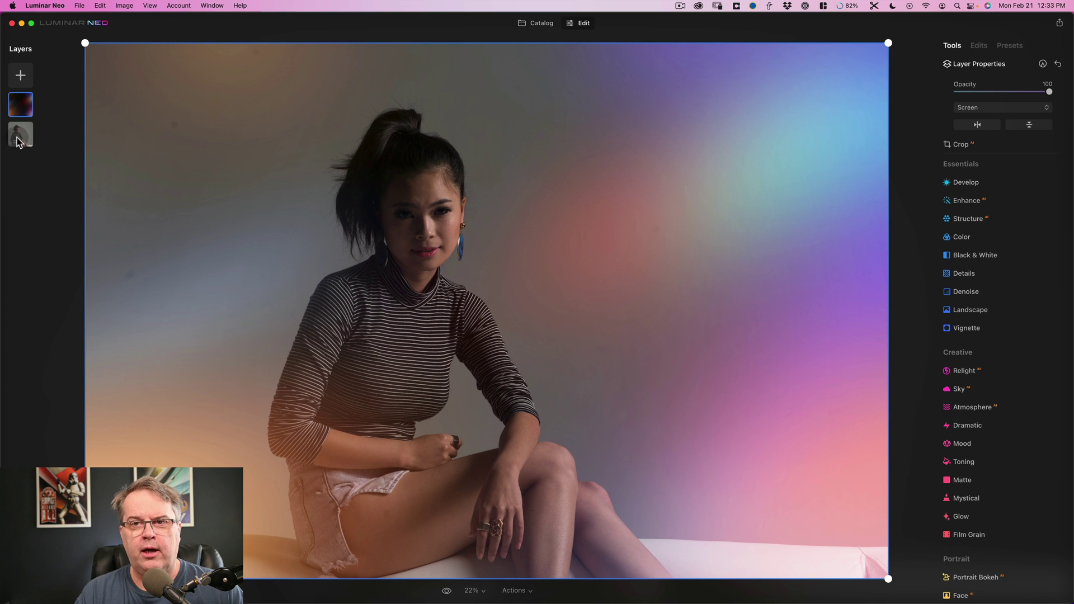
left_click(19, 139)
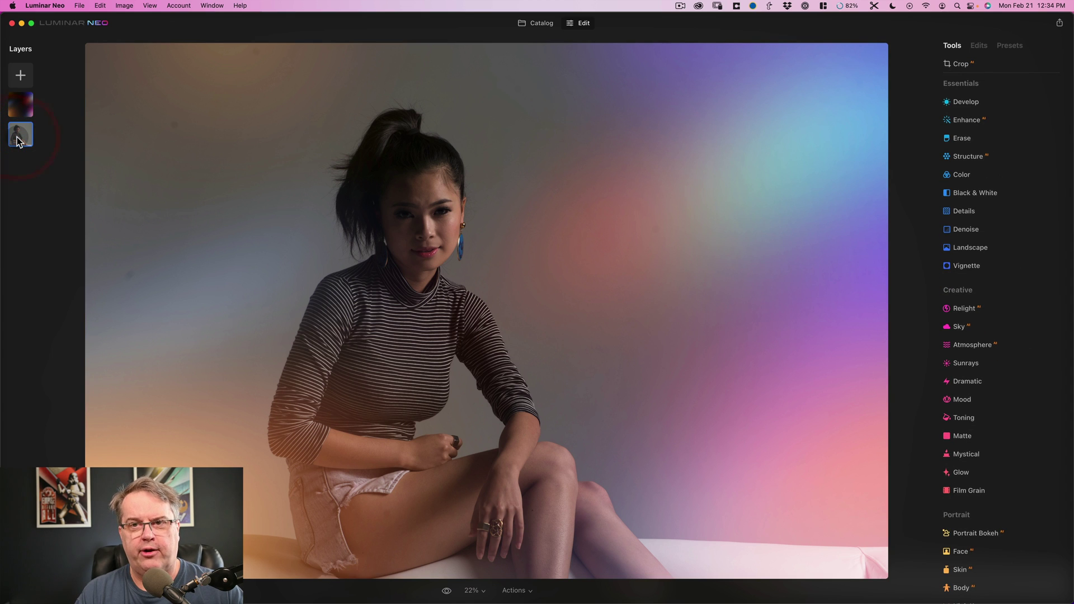
left_click(19, 139)
left_click(19, 139)
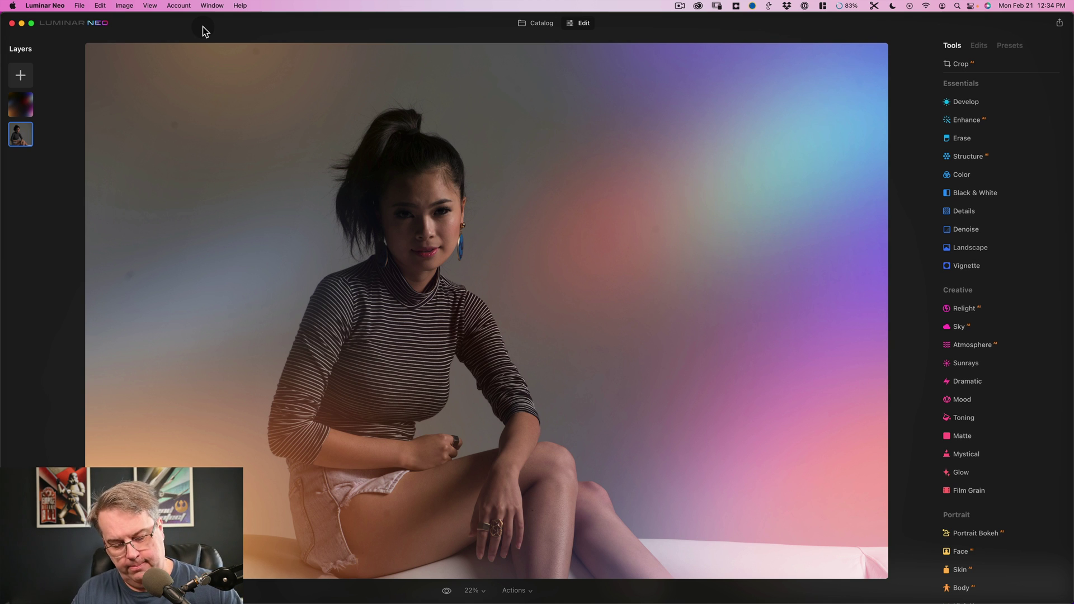
Switch to Luminar AI and add a Texture local mask to the black-and-white portrait.
key("super+Tab")
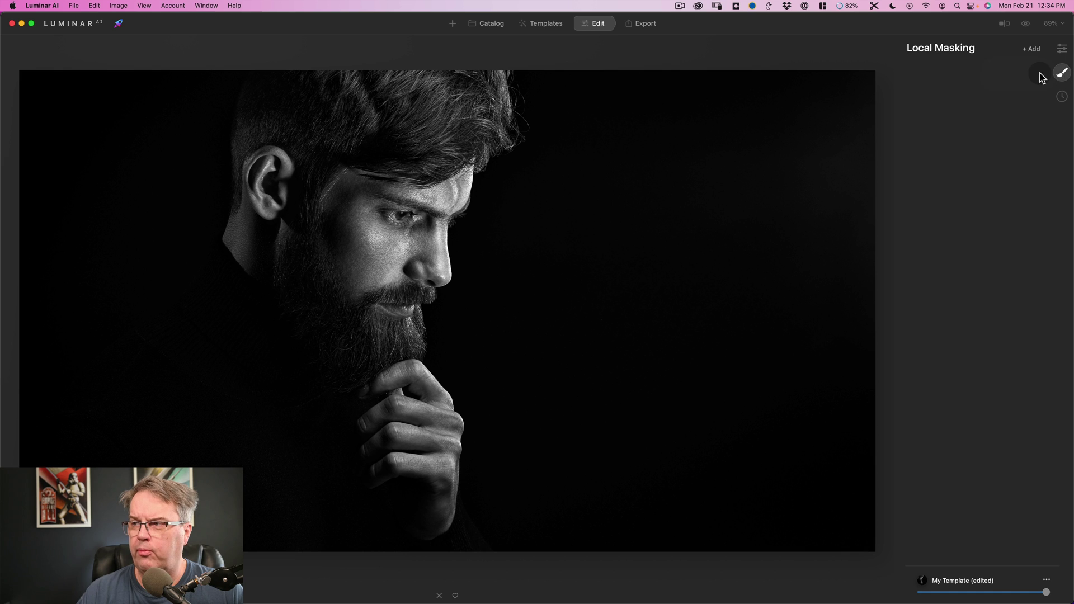
left_click(1033, 50)
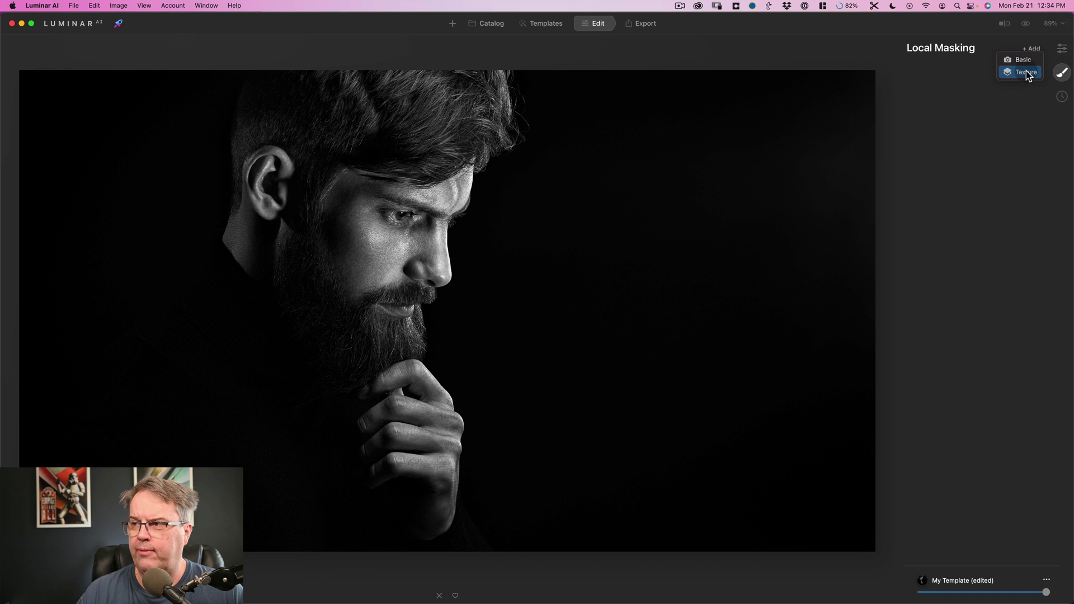
left_click(1028, 74)
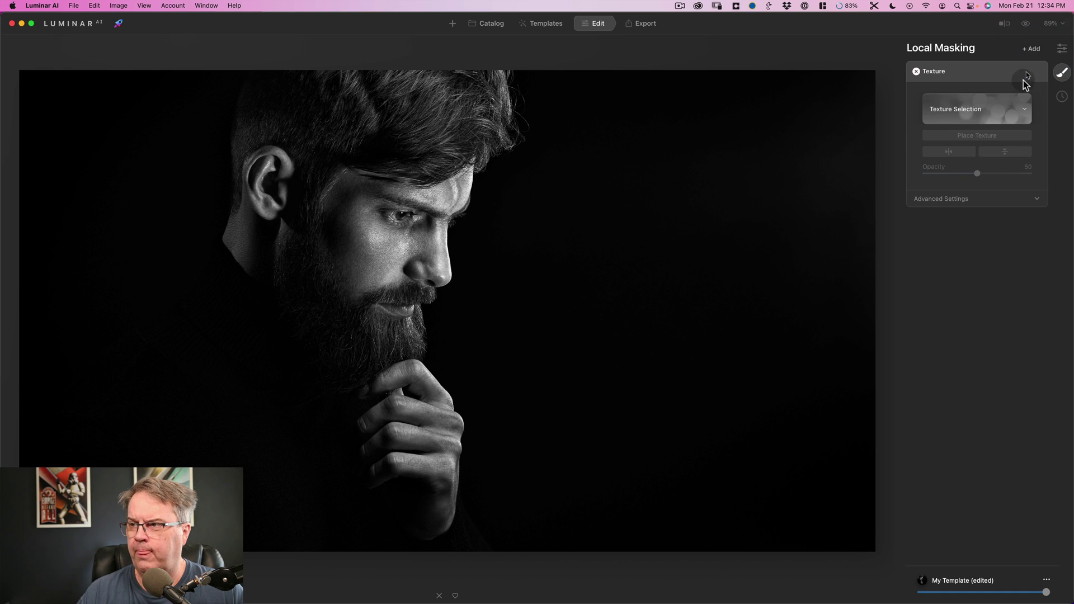
Show the Flares texture category and apply the Arctic texture to the portrait.
left_click(1022, 114)
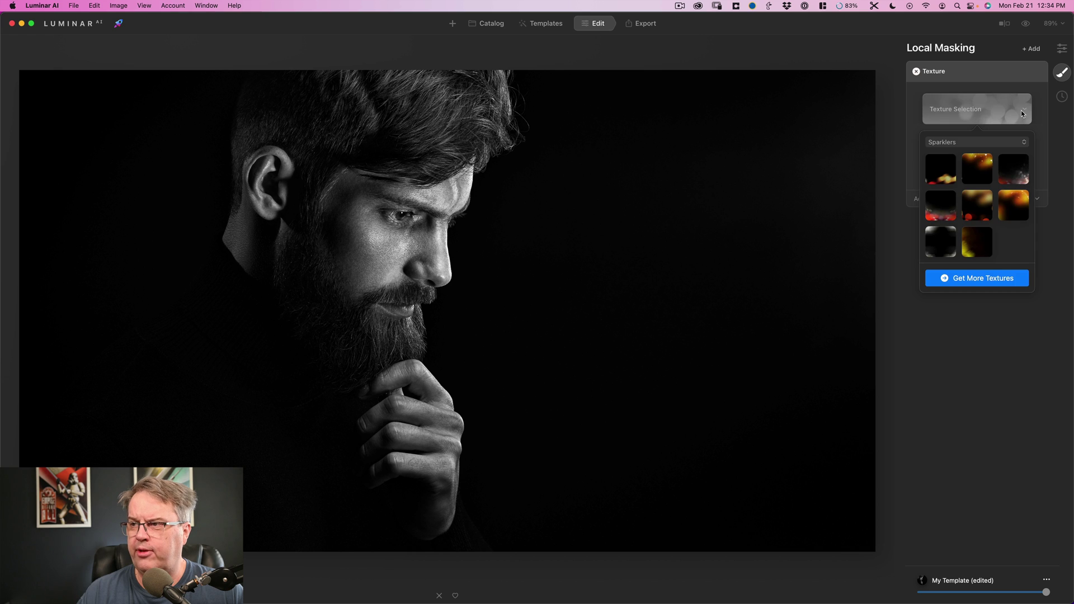
left_click(995, 143)
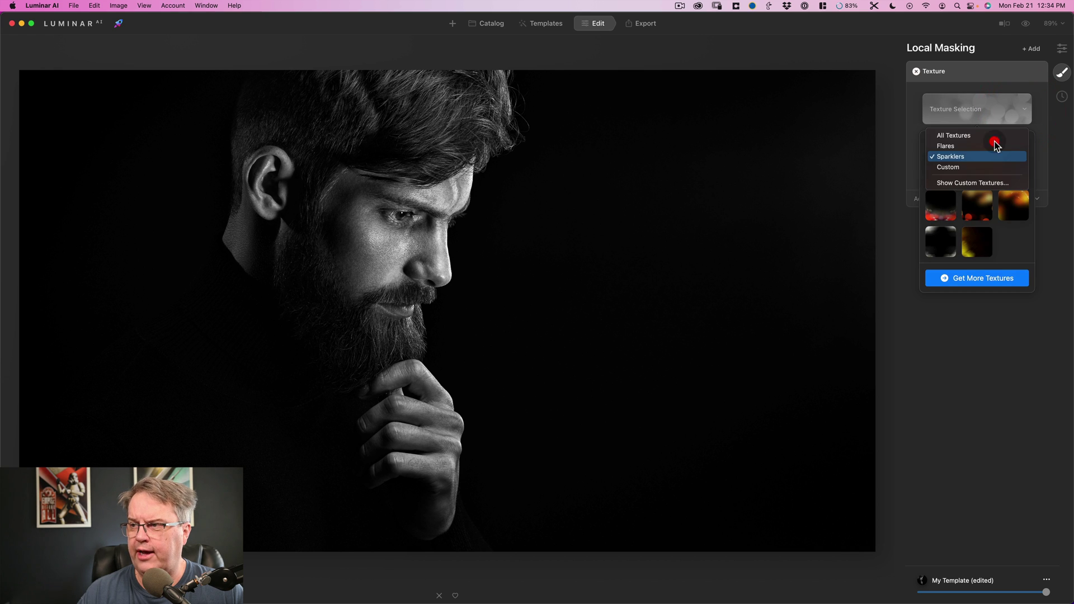
left_click(980, 146)
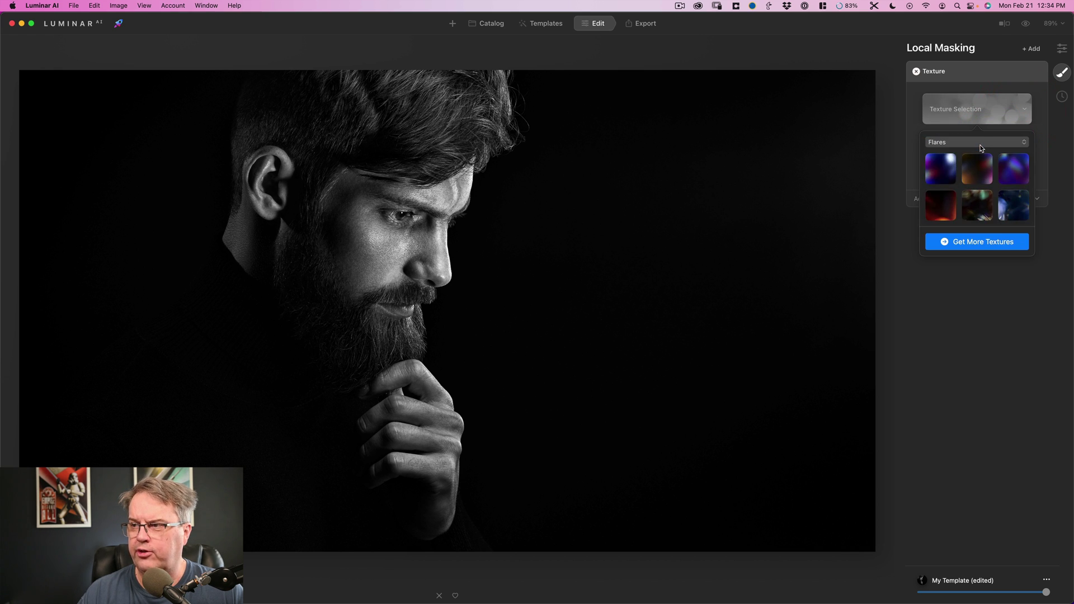
left_click(945, 167)
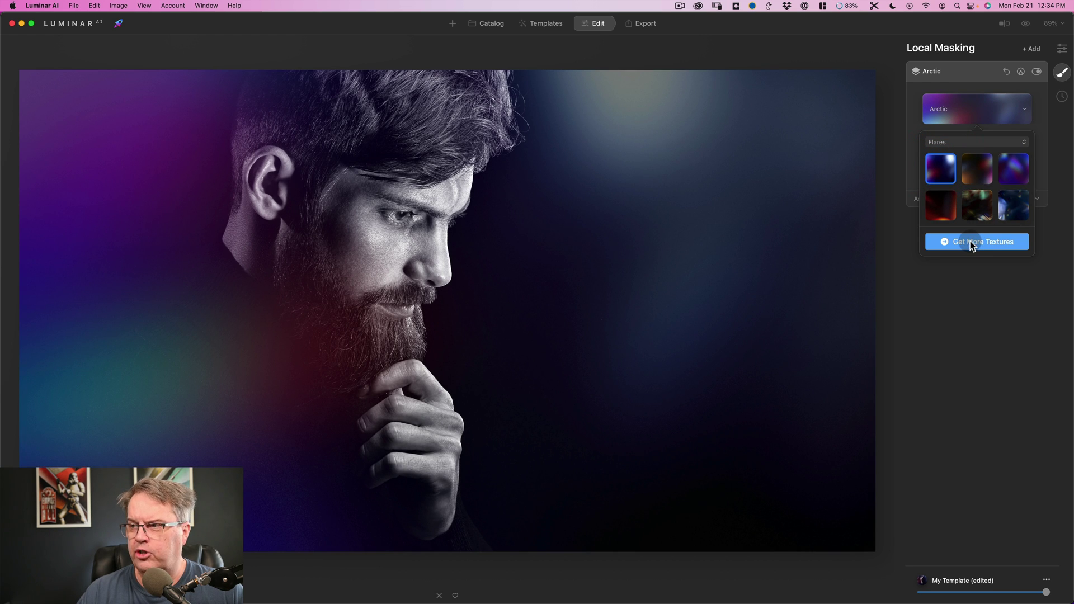
left_click(1038, 274)
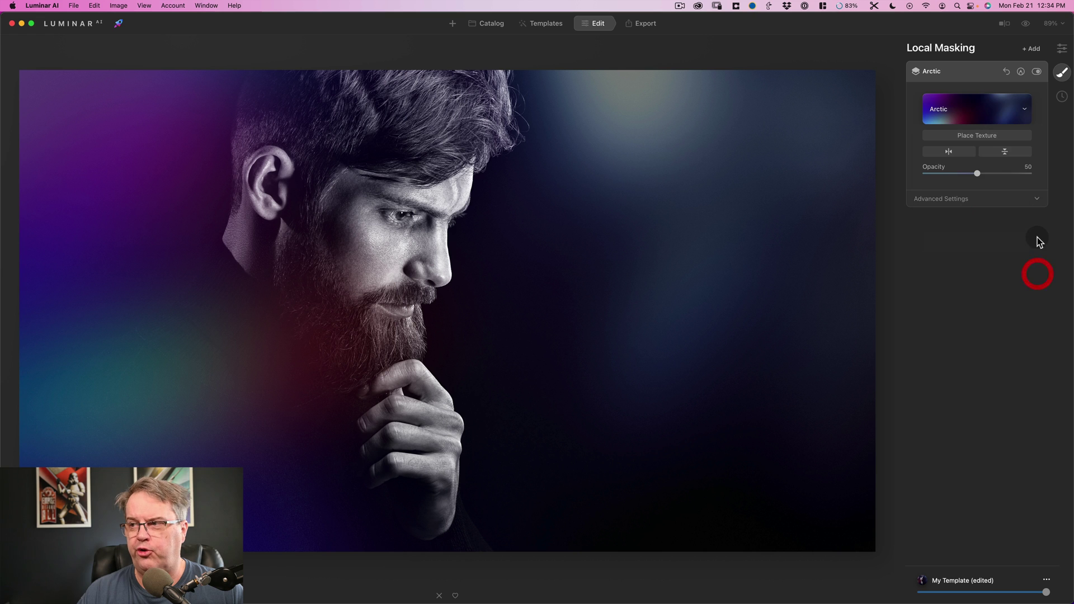
Set the Arctic texture's opacity to 60 and, in its advanced settings, its hue to 79.
left_click_drag(978, 174, 1004, 189)
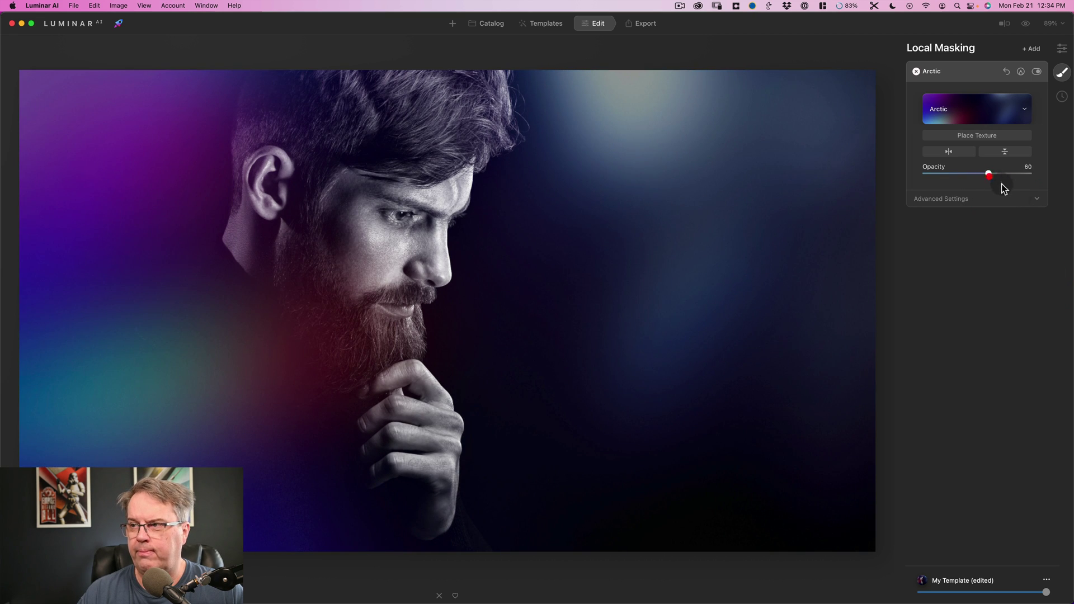
left_click(1038, 202)
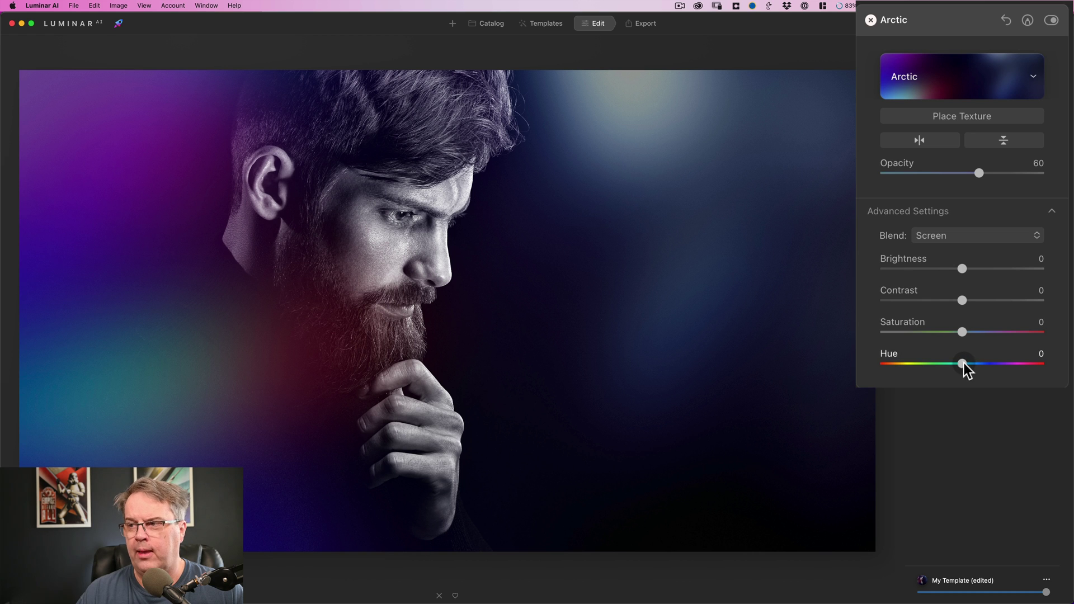
left_click_drag(962, 363, 1001, 362)
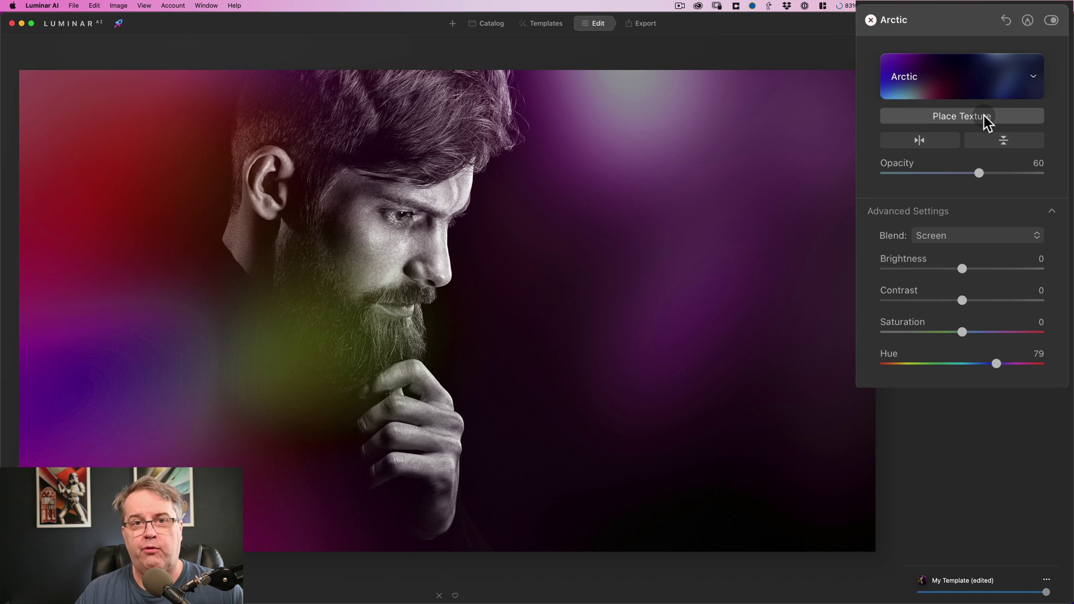
Switch back to Luminar Neo and try to move the portrait layer above the flare layer.
key("super+Tab")
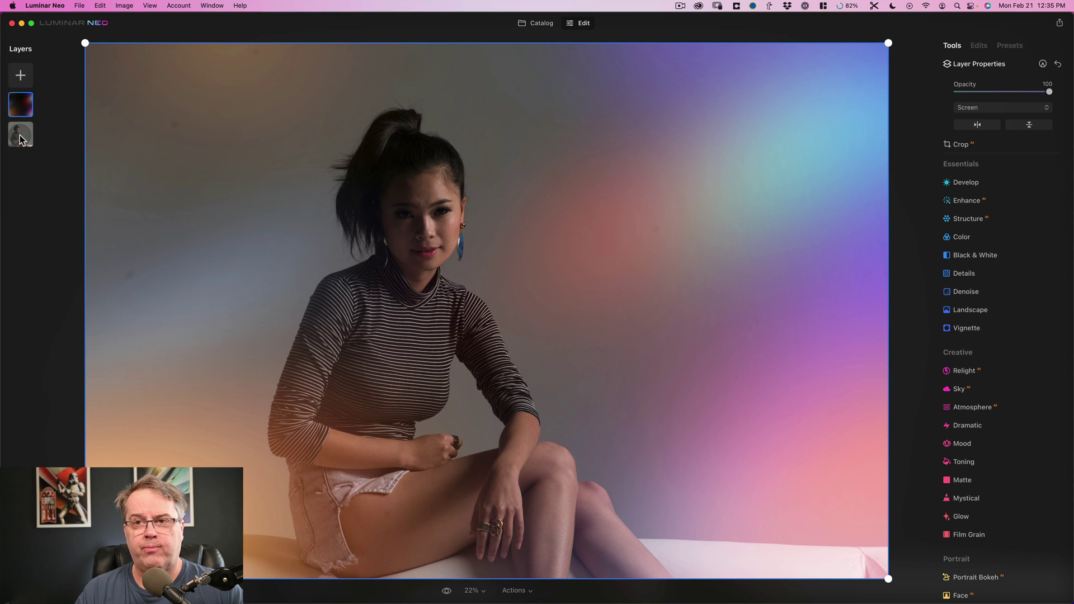
left_click_drag(19, 136, 49, 100)
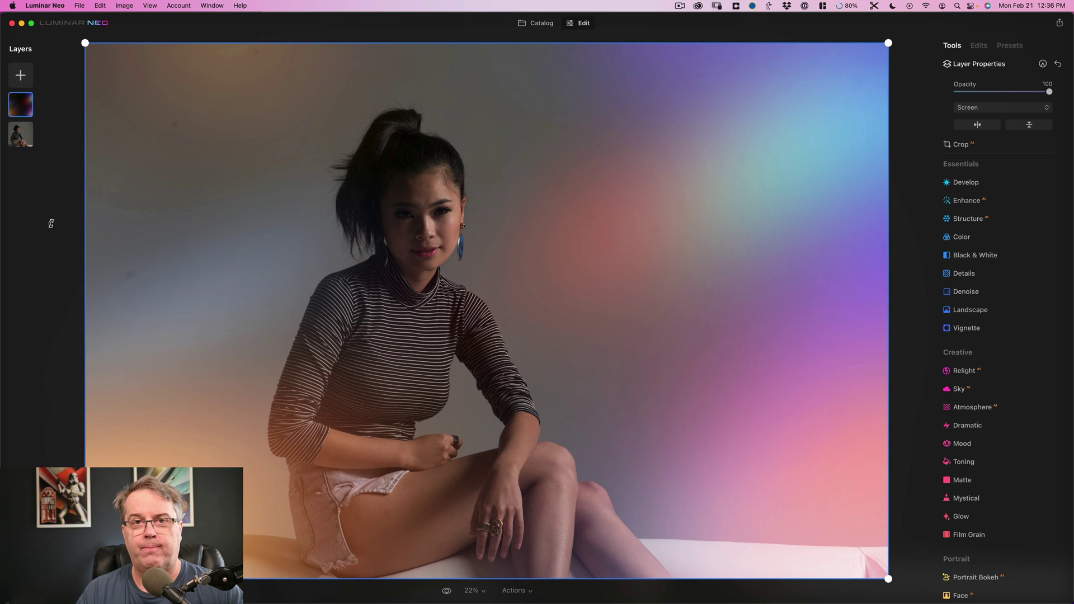
Hide the flare layer above the portrait and show it again.
right_click(20, 113)
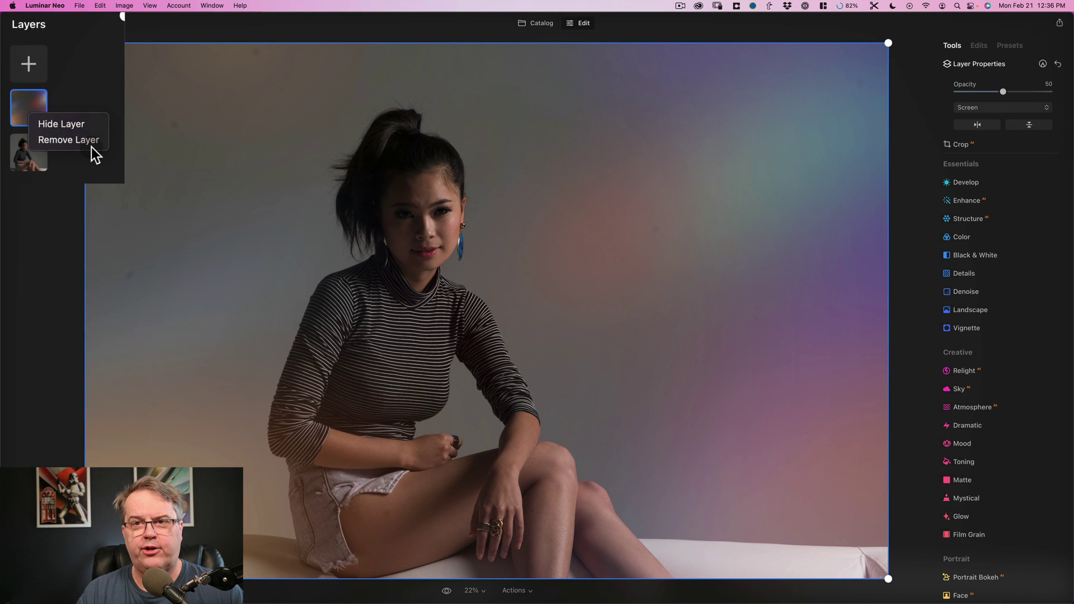
left_click(81, 123)
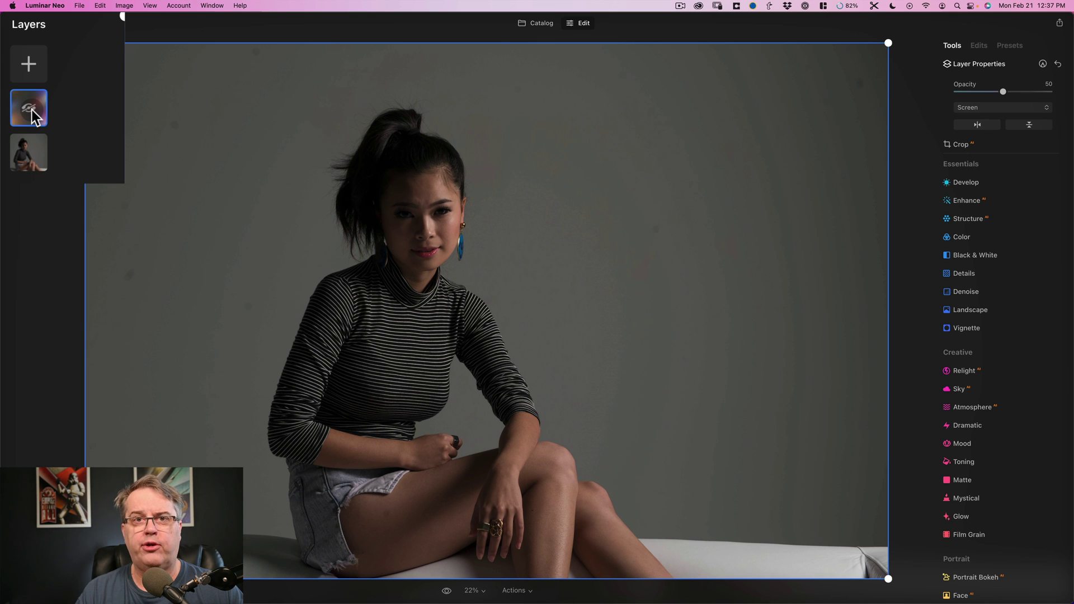
right_click(32, 110)
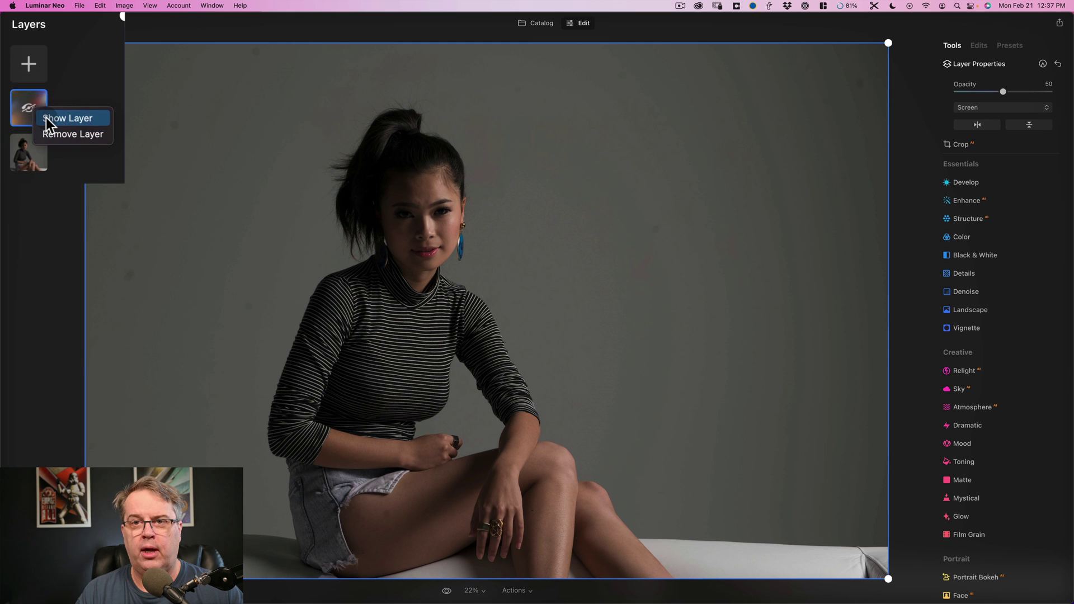
left_click(46, 117)
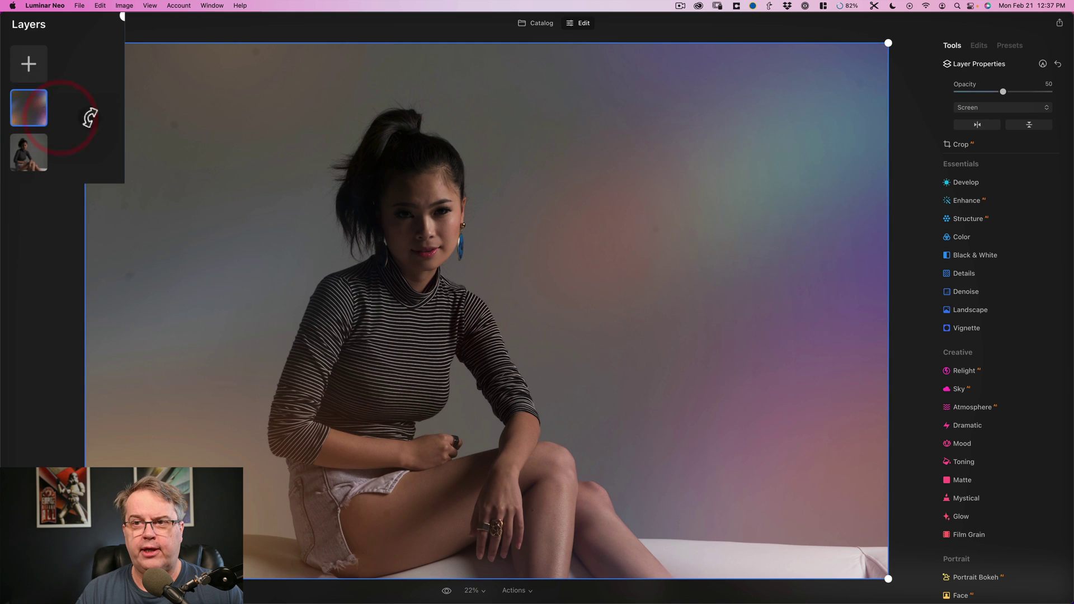
Remove the flare layer and add a different purple-and-blue flare texture as a new layer over the portrait.
right_click(32, 112)
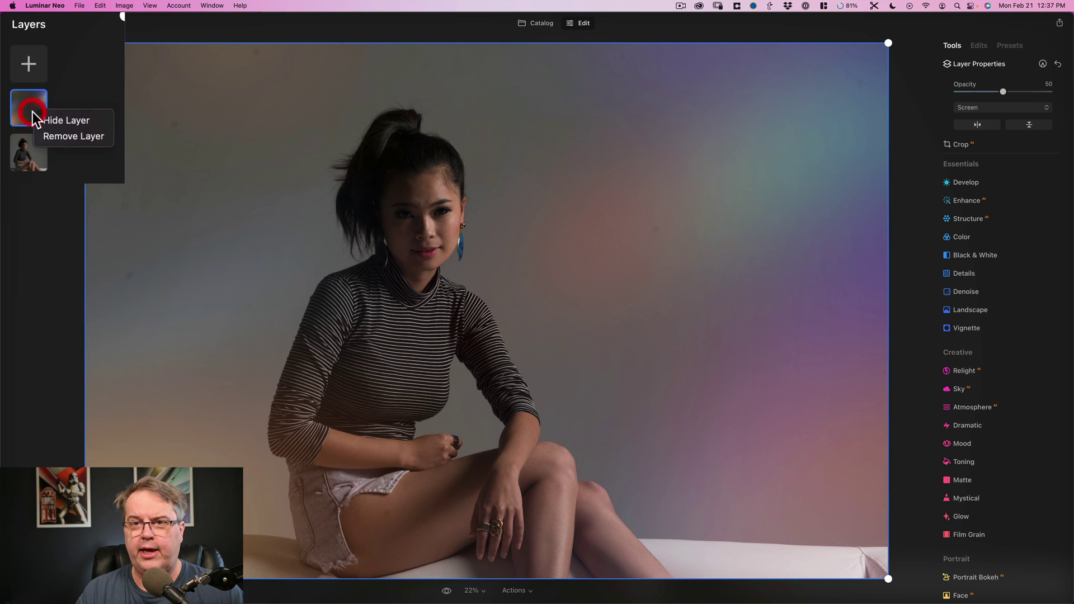
left_click(66, 136)
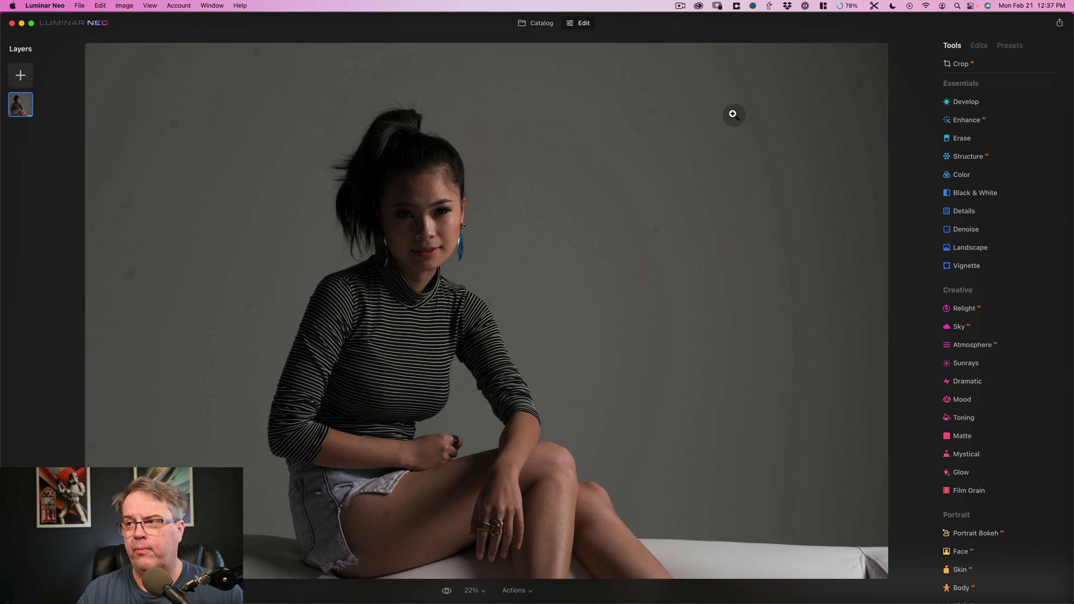
left_click(20, 75)
left_click(22, 107)
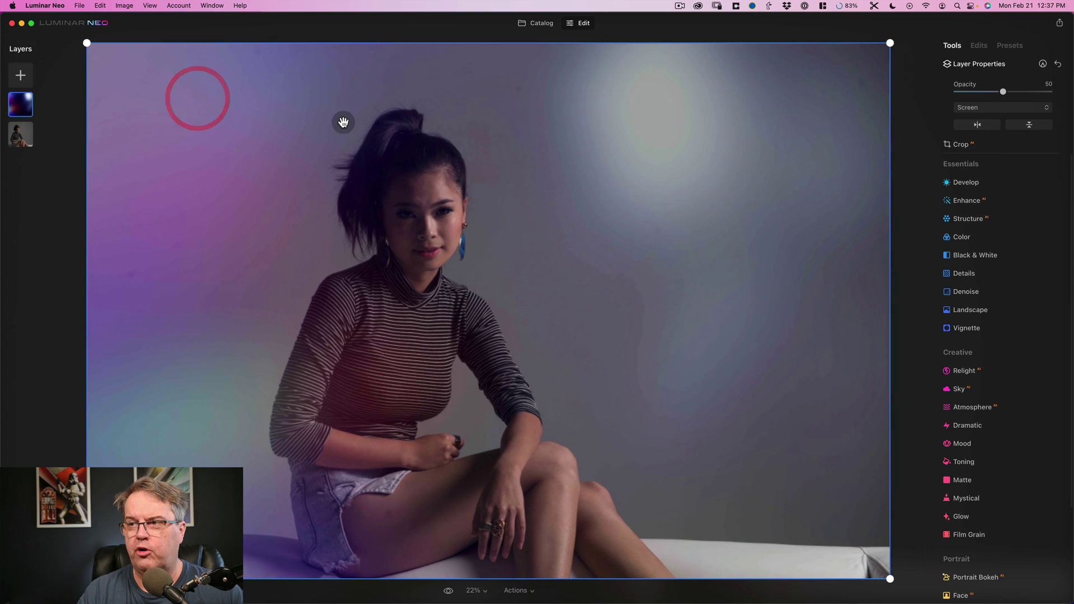
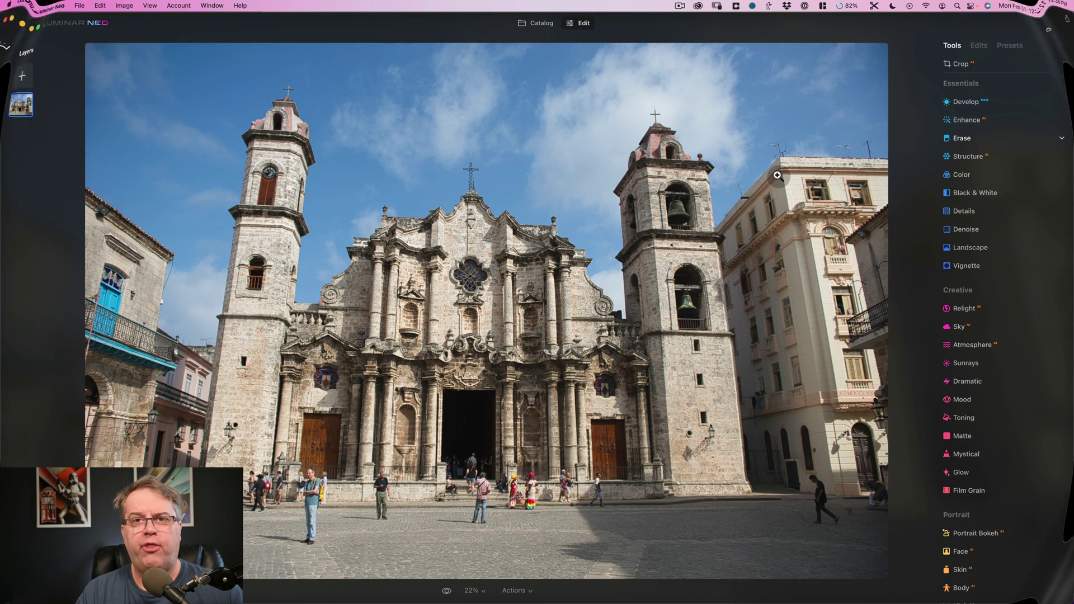
Show the Crop options for the cathedral photo, switch to Luminar AI and apply the Composition tool's automatic vertical perspective alignment.
left_click(963, 66)
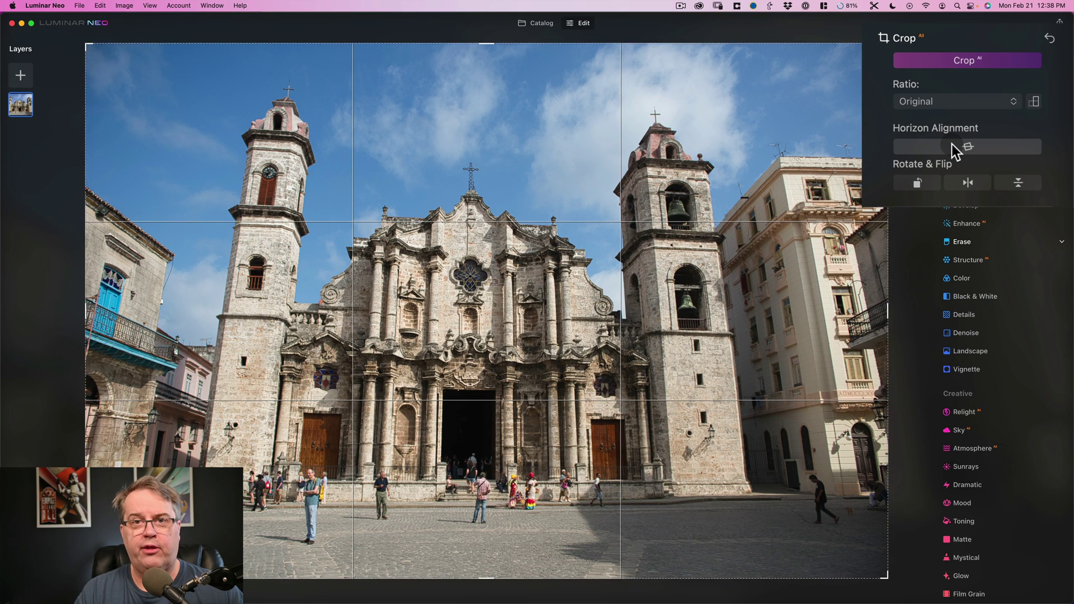
key("super+Tab")
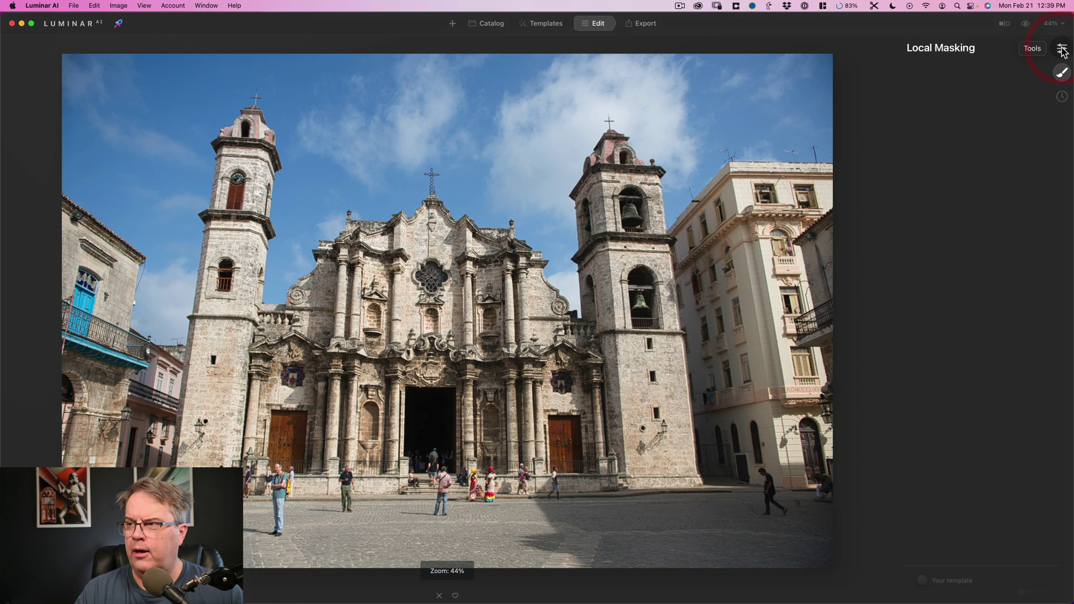
left_click(1063, 50)
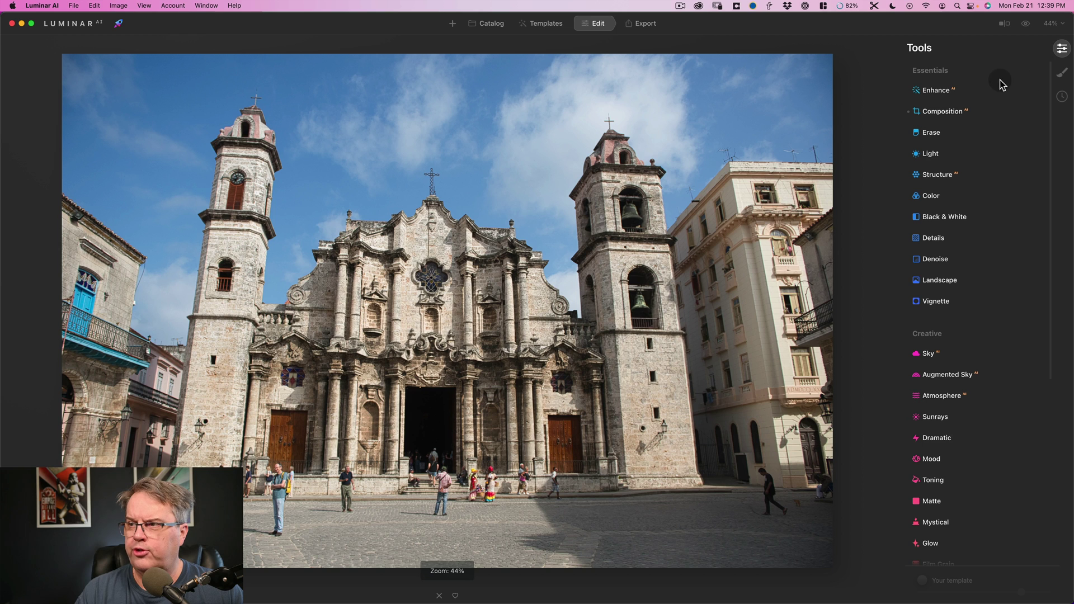
left_click(946, 112)
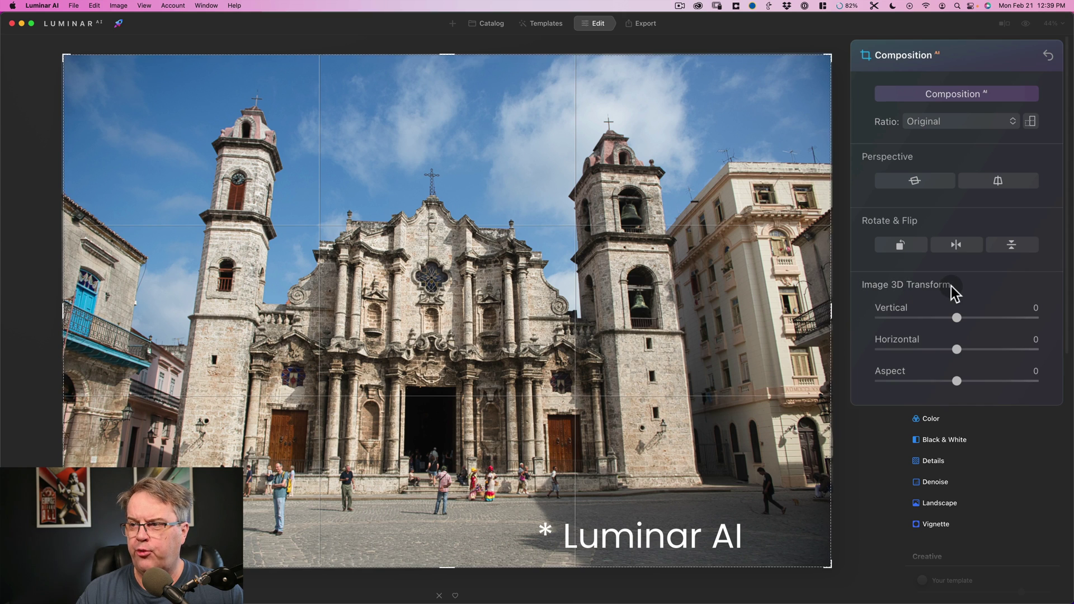
left_click(1008, 185)
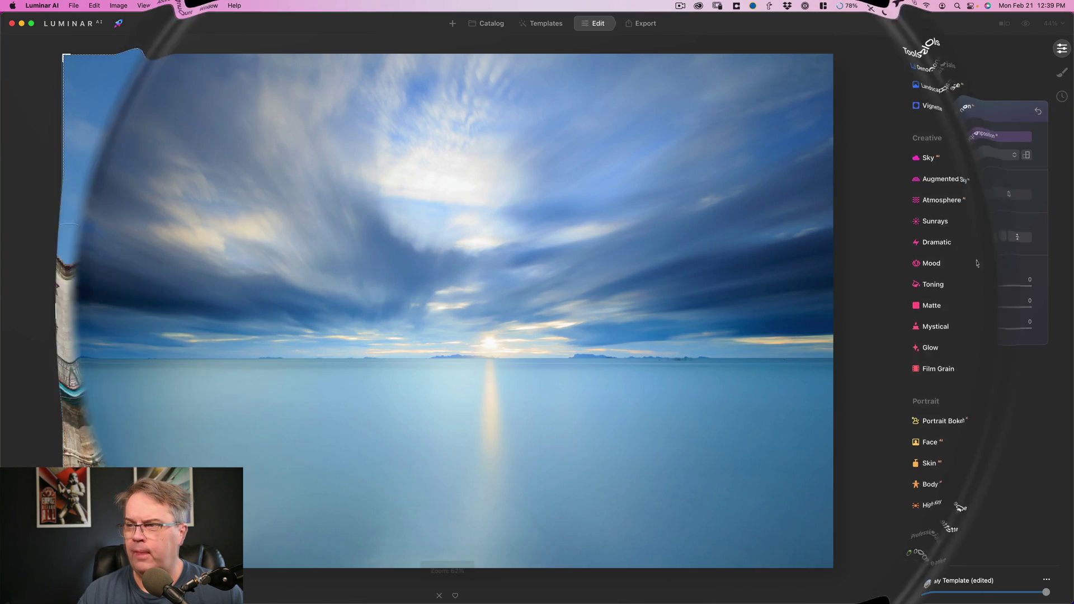
Examine the Creative tools offered in Luminar AI's tool list for the seascape, including Augmented Sky.
scroll(978, 260, "up", 5)
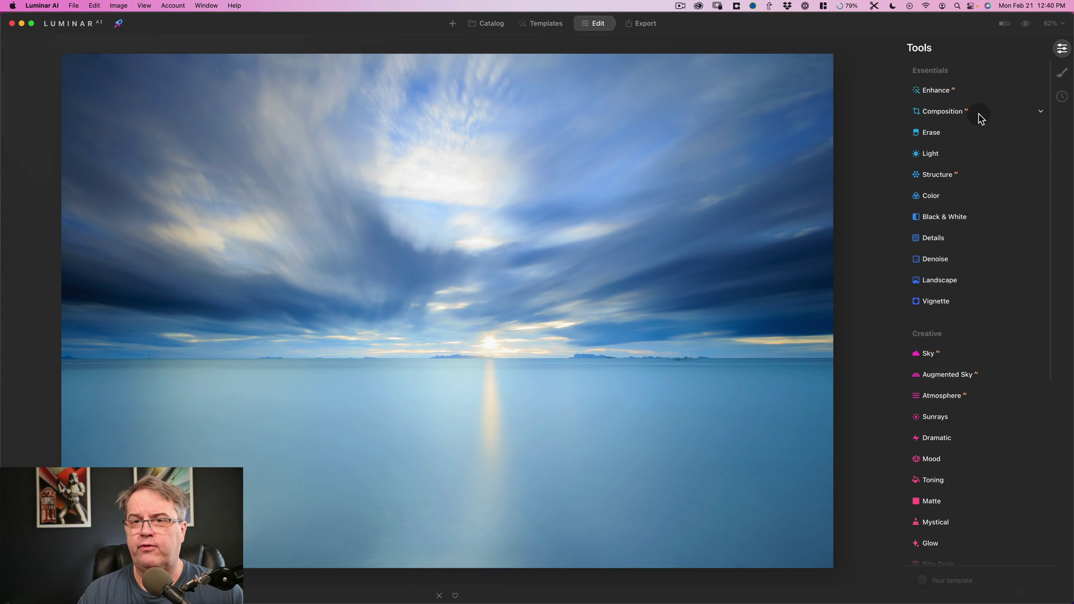
scroll(953, 169, "down", 5)
scroll(953, 169, "down", 4)
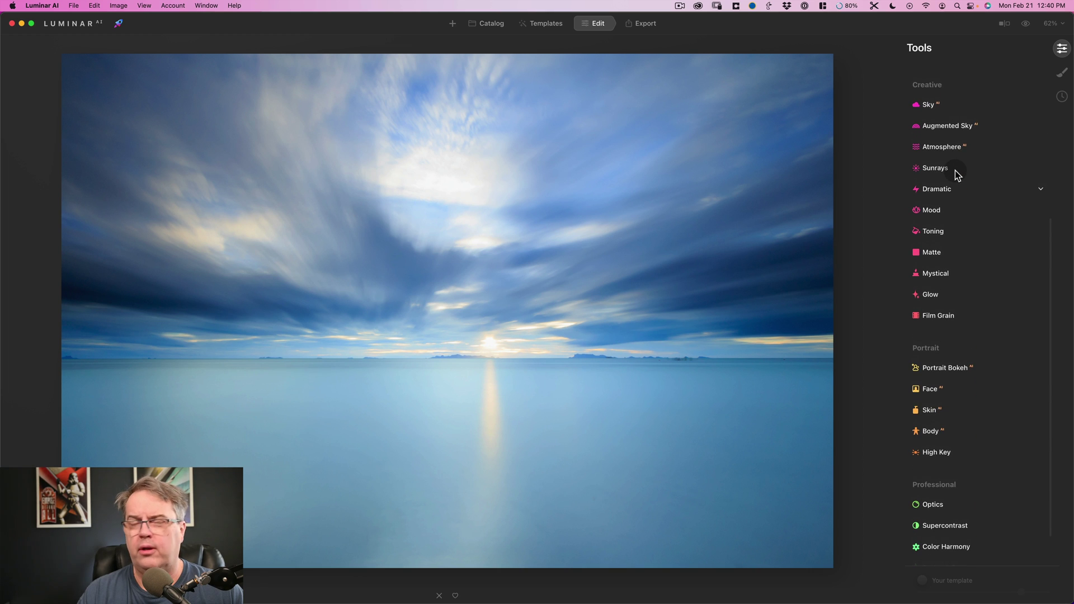
scroll(955, 170, "up", 1)
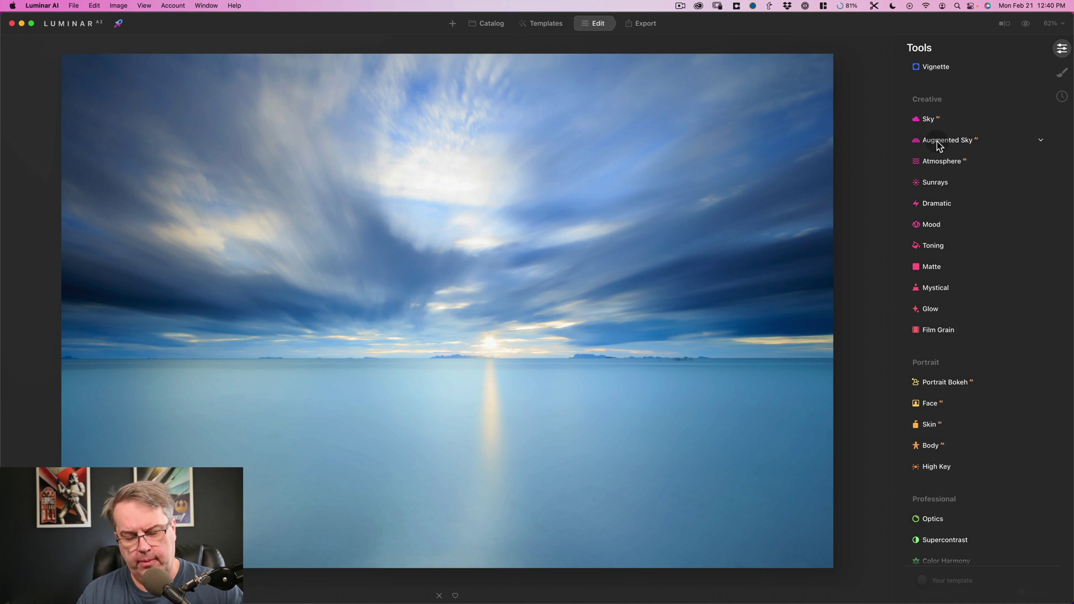
Switch to Luminar Neo, close its Crop tool, and compare its Professional tools with those in Luminar AI.
key("super+Tab")
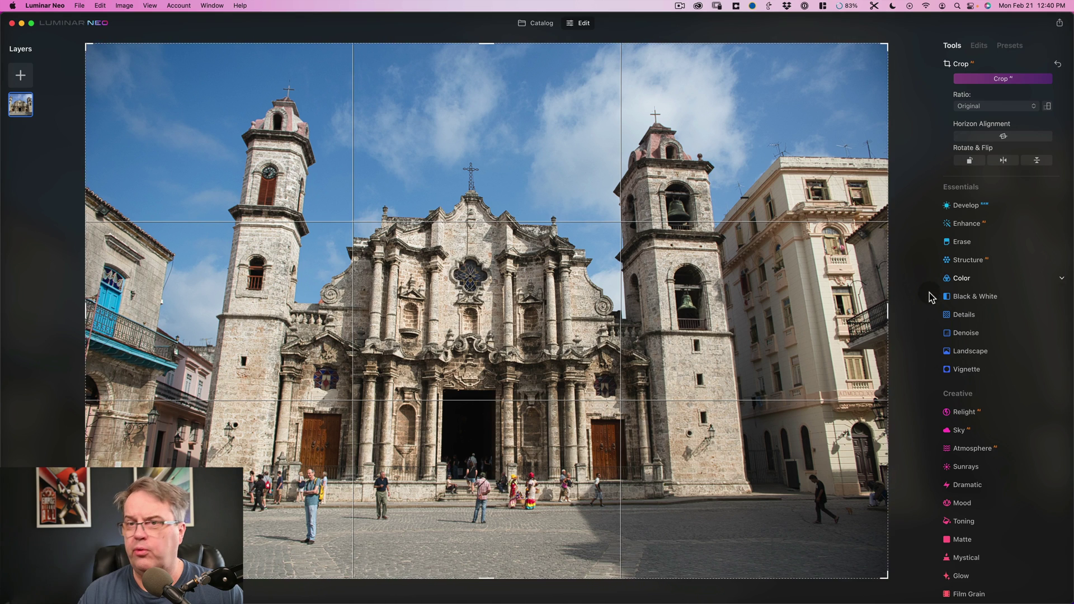
key("Return")
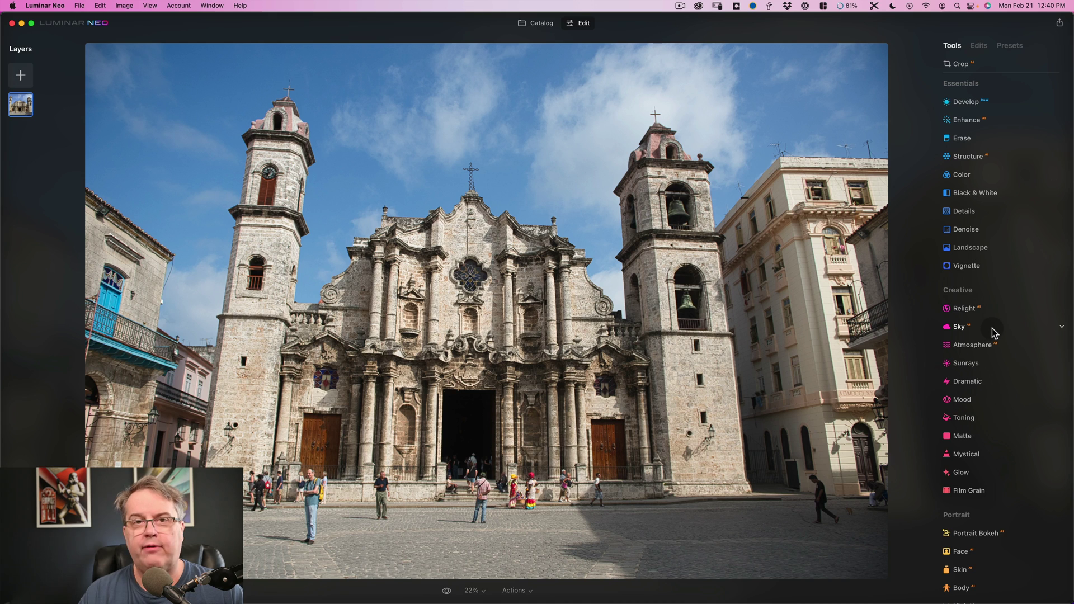
scroll(992, 328, "down", 3)
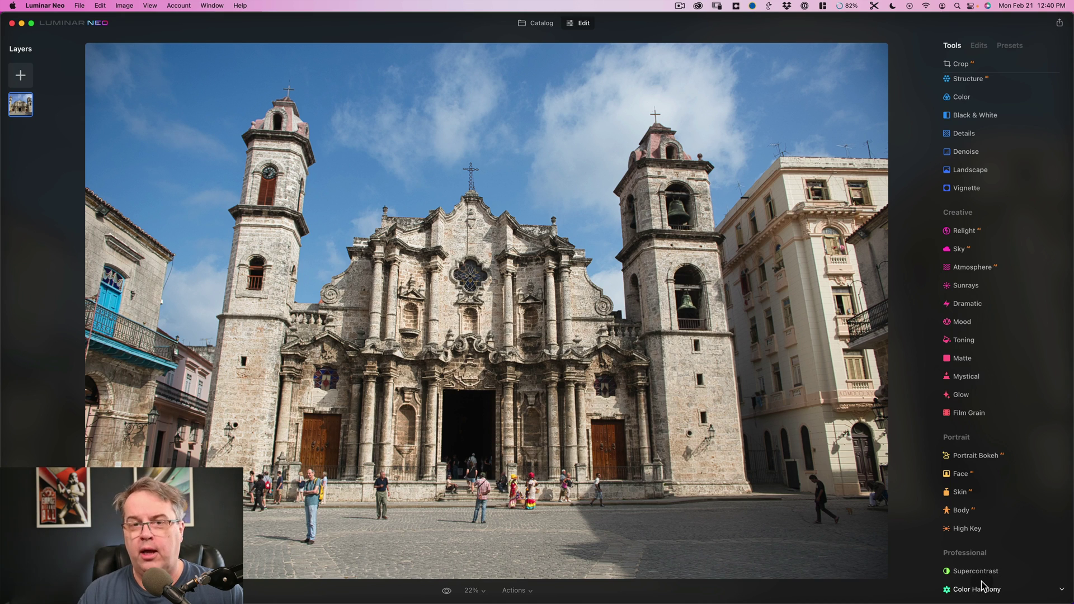
key("super+Tab")
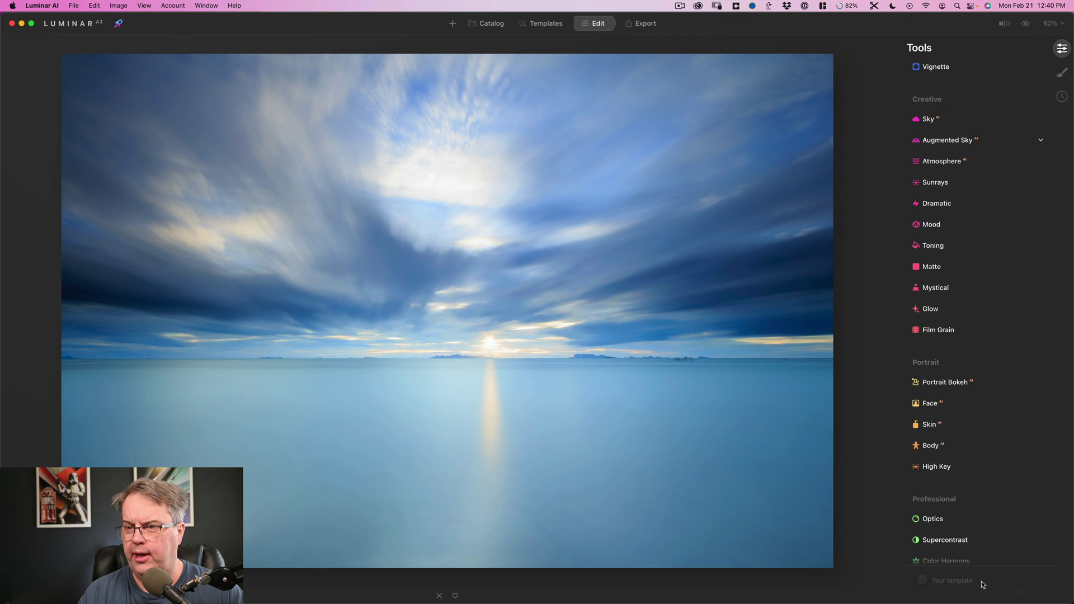
scroll(1010, 529, "down", 3)
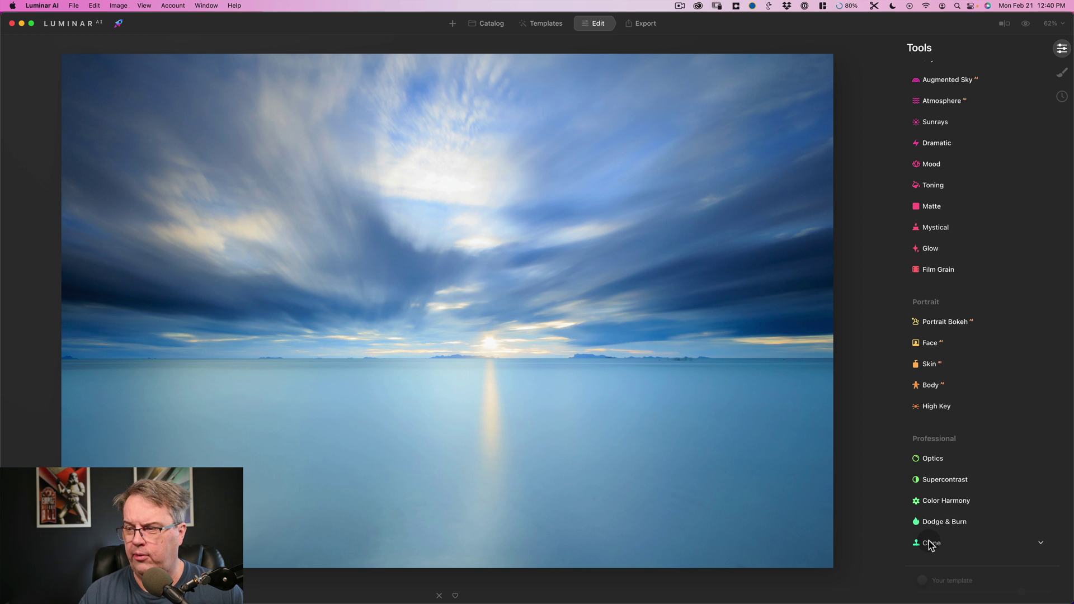
Switch back to Luminar Neo, examine the Optics settings in the Develop tool, and close the tool.
key("super+Tab")
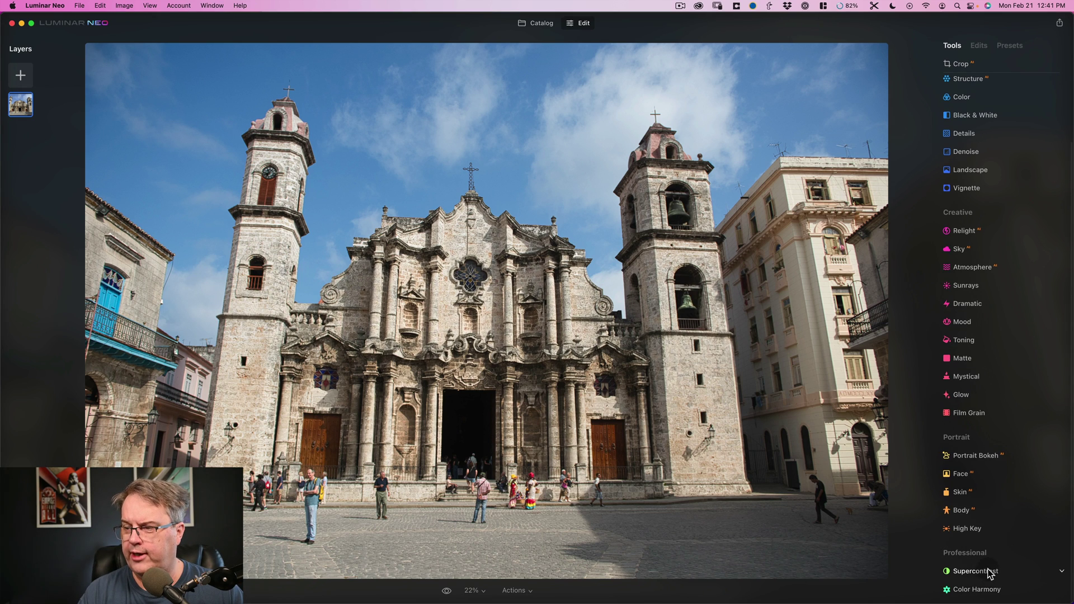
scroll(996, 516, "up", 3)
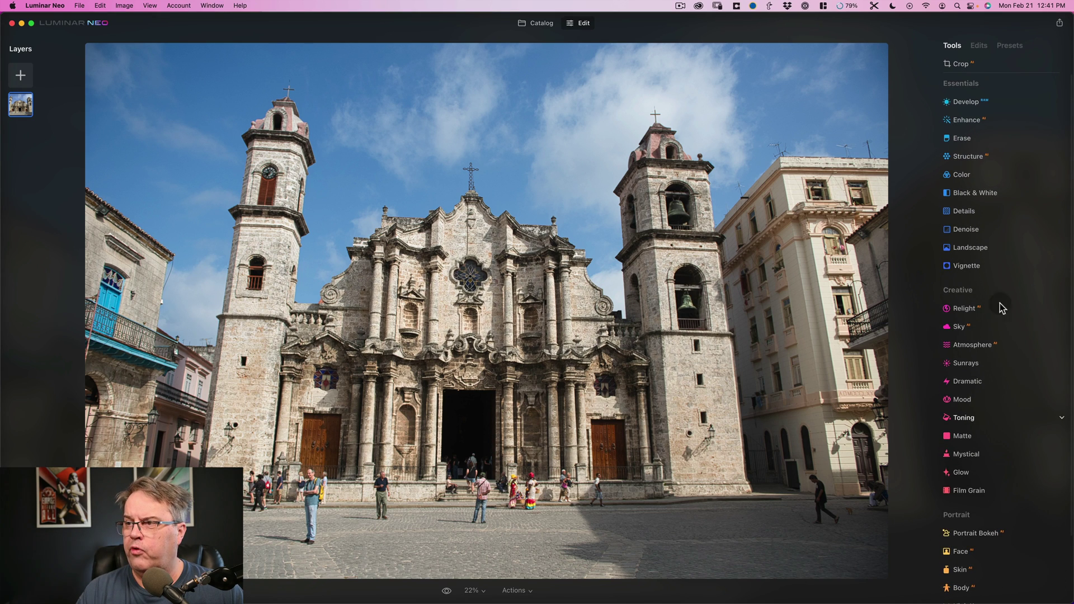
left_click(972, 102)
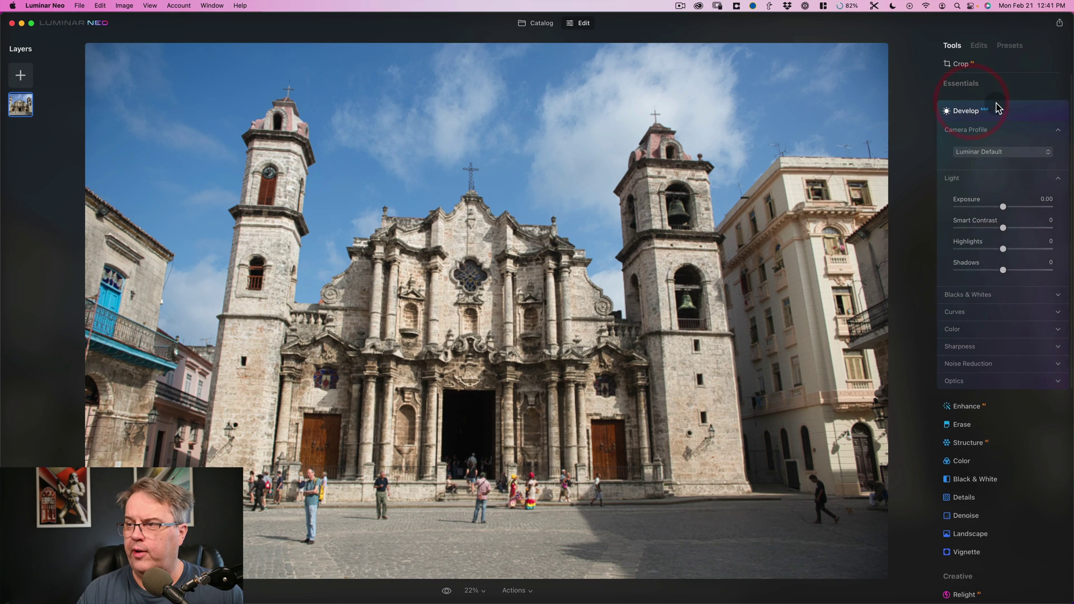
left_click(976, 381)
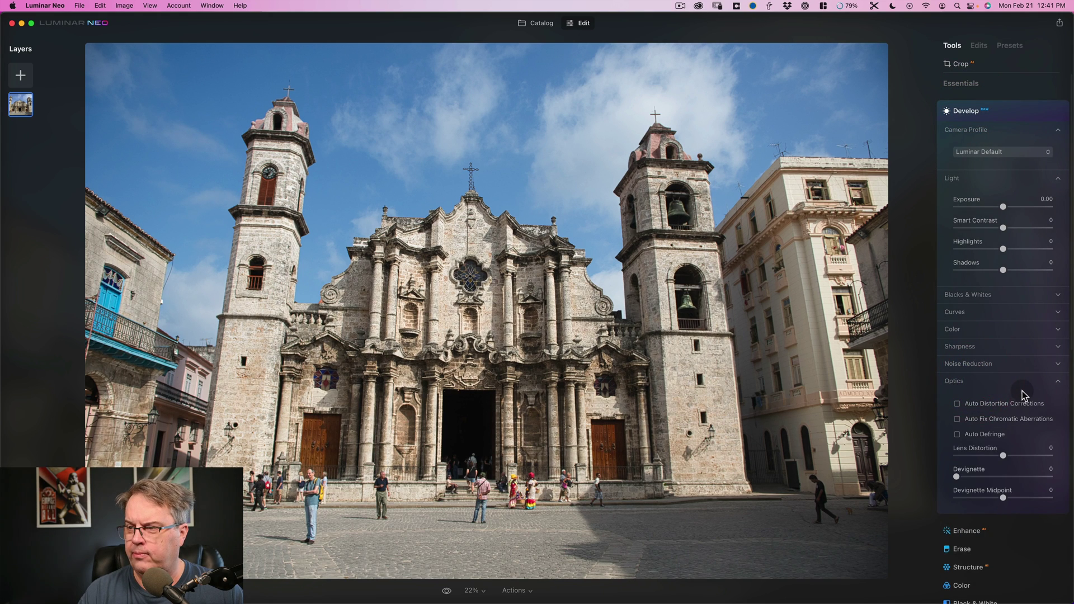
scroll(1023, 392, "down", 3)
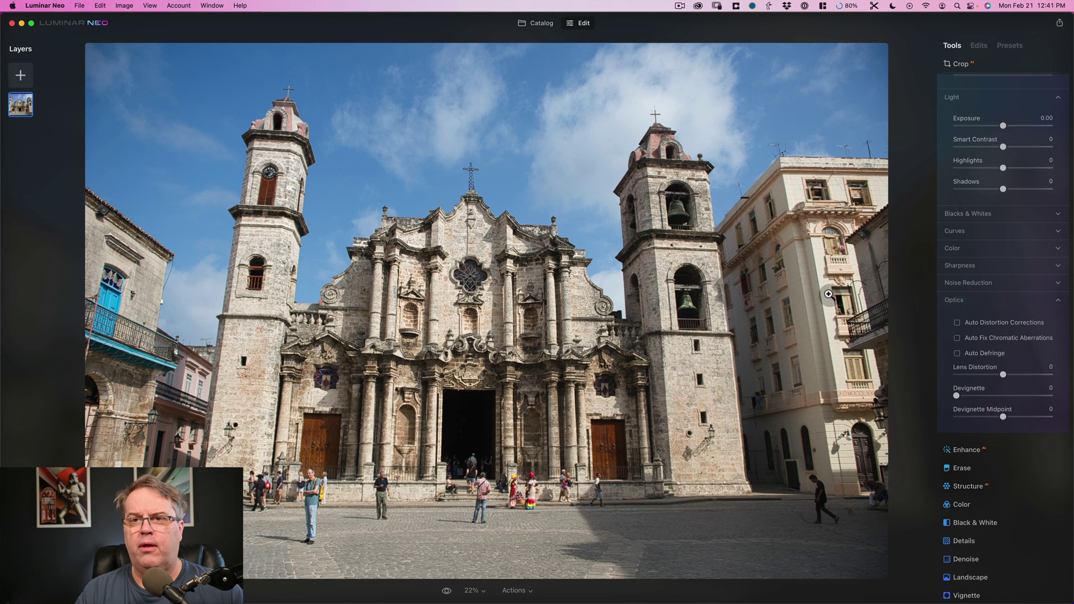
mouse_move(990, 109)
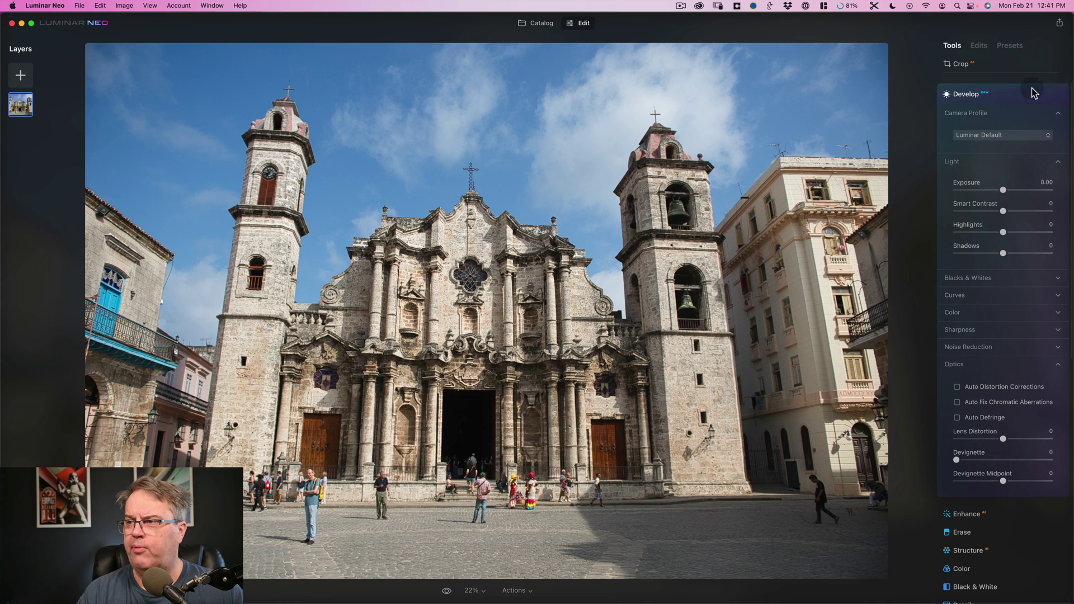
left_click(968, 95)
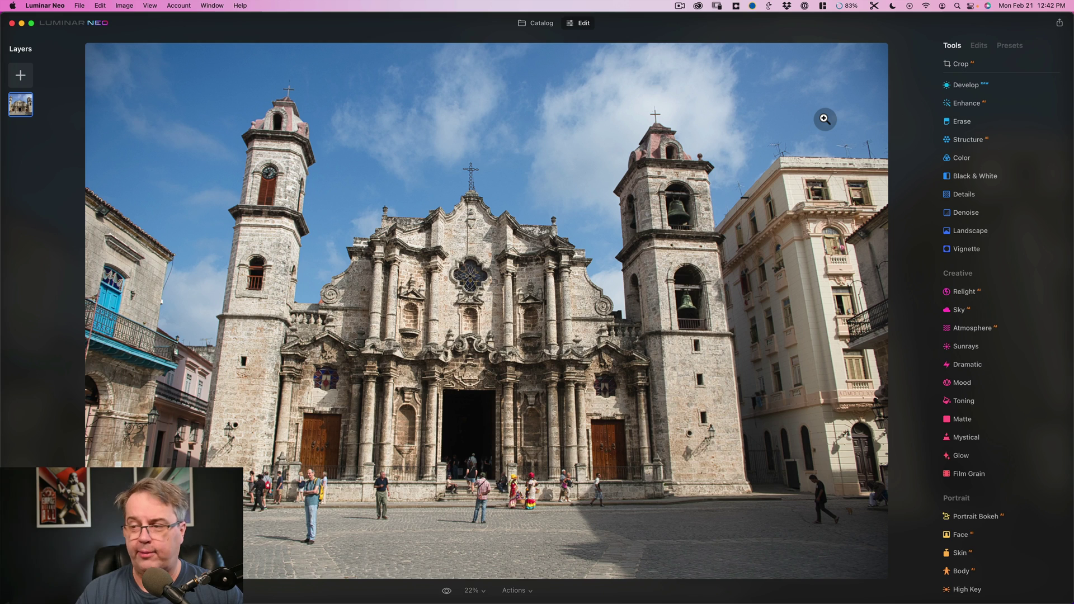
Examine the Erase tool's powerline and dust spot removal options, and close the tool.
scroll(1002, 237, "down", 2)
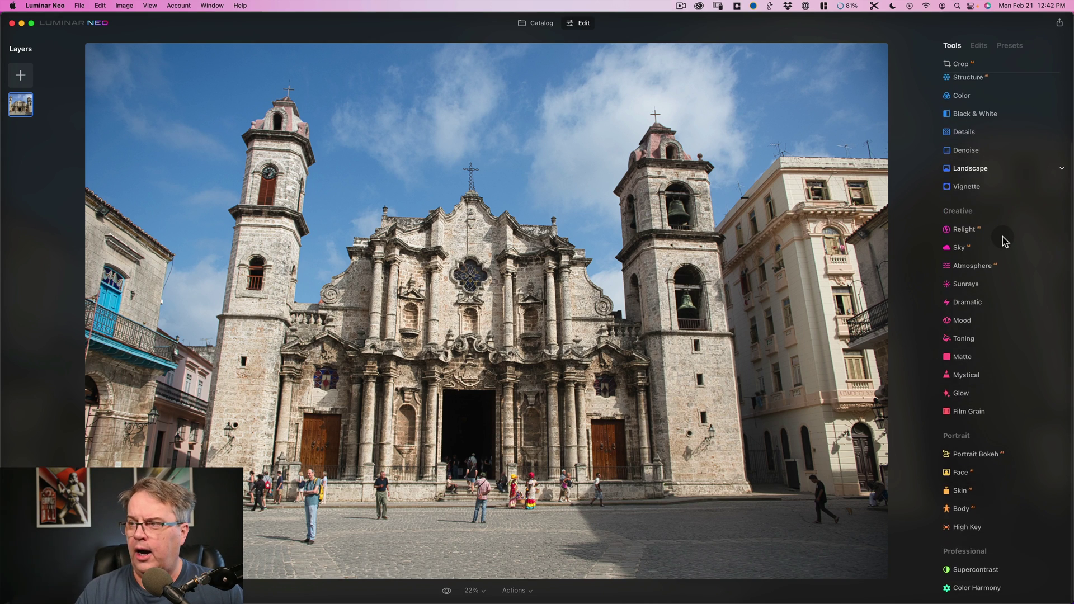
scroll(1003, 237, "up", 3)
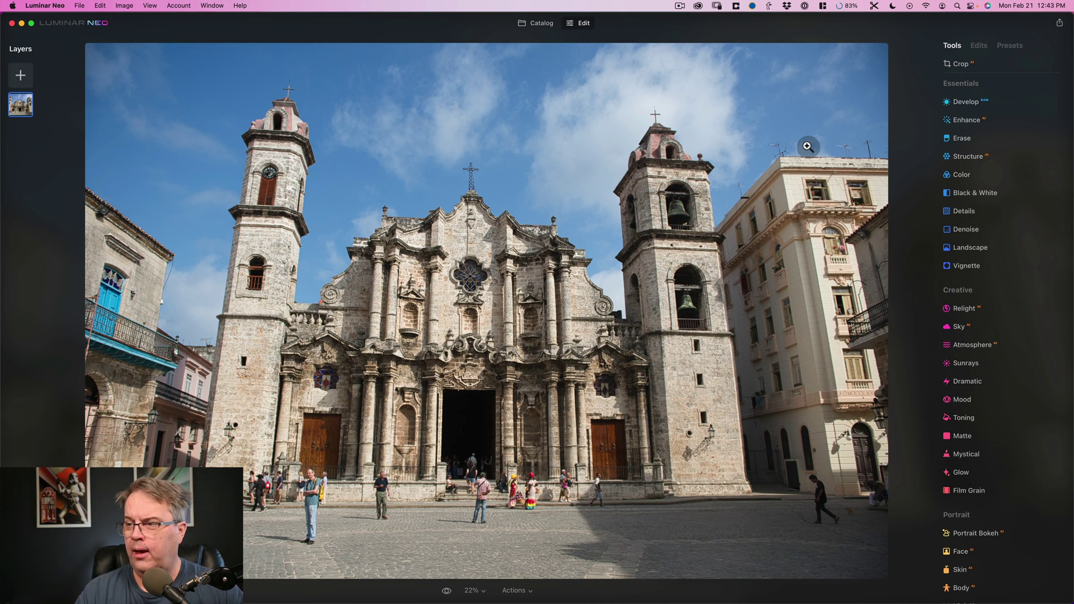
scroll(1046, 173, "down", 1)
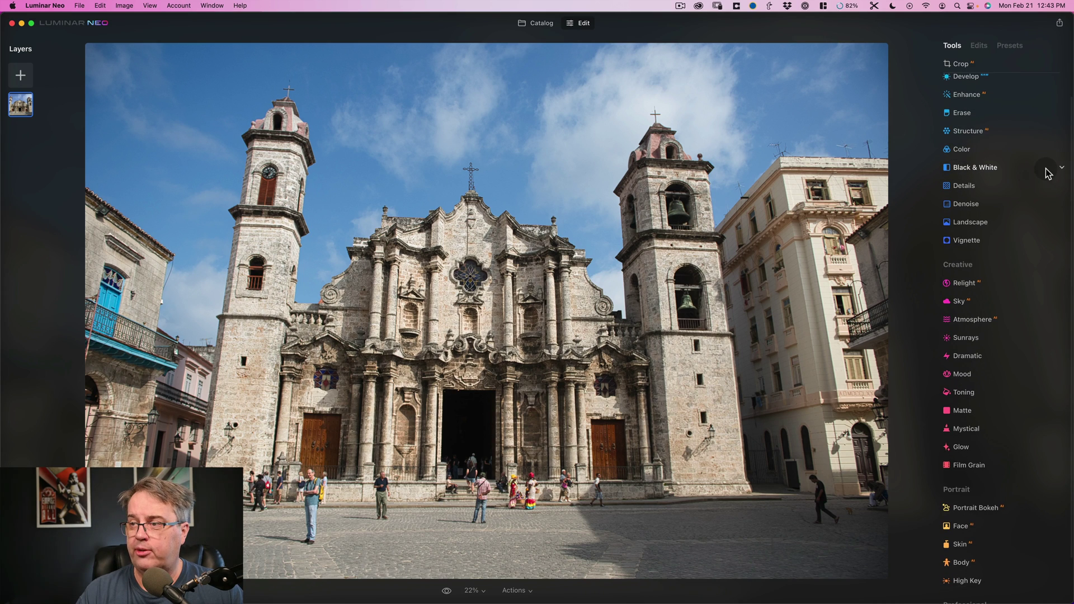
left_click(977, 115)
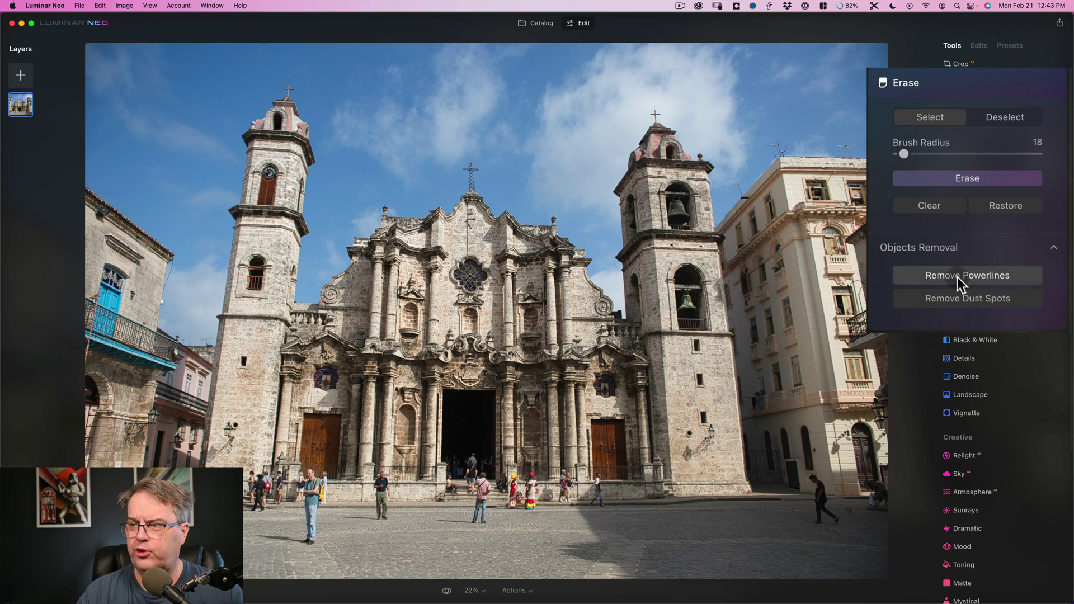
left_click(986, 299)
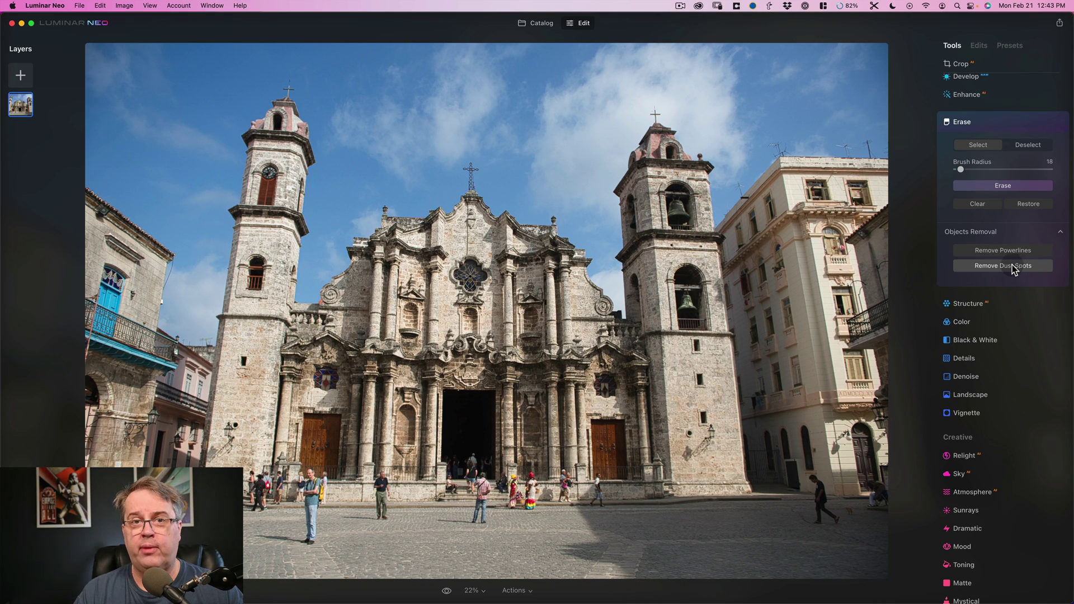
left_click(1012, 251)
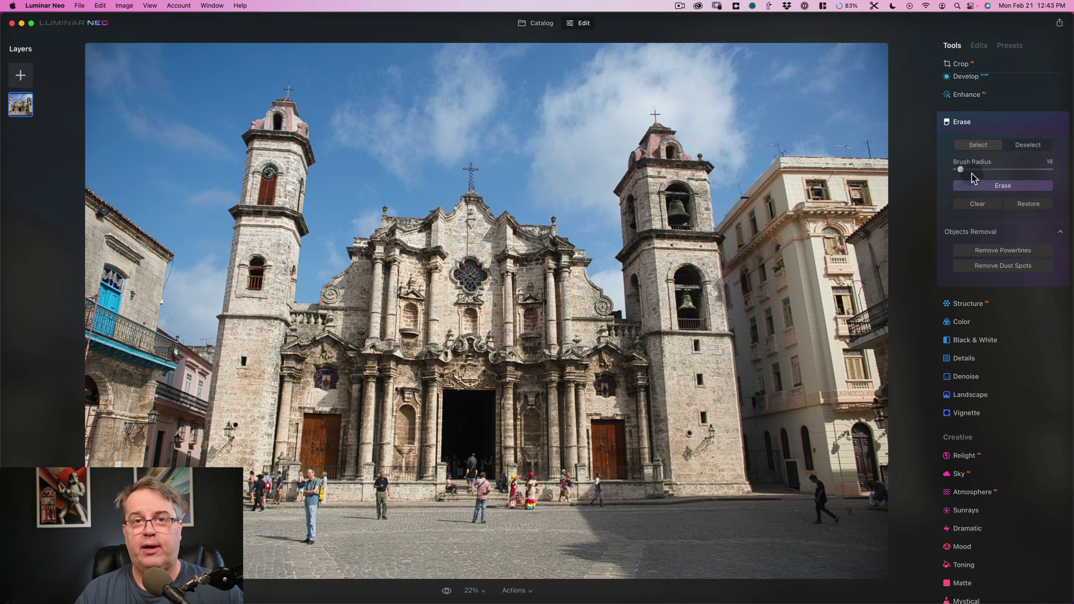
left_click(960, 122)
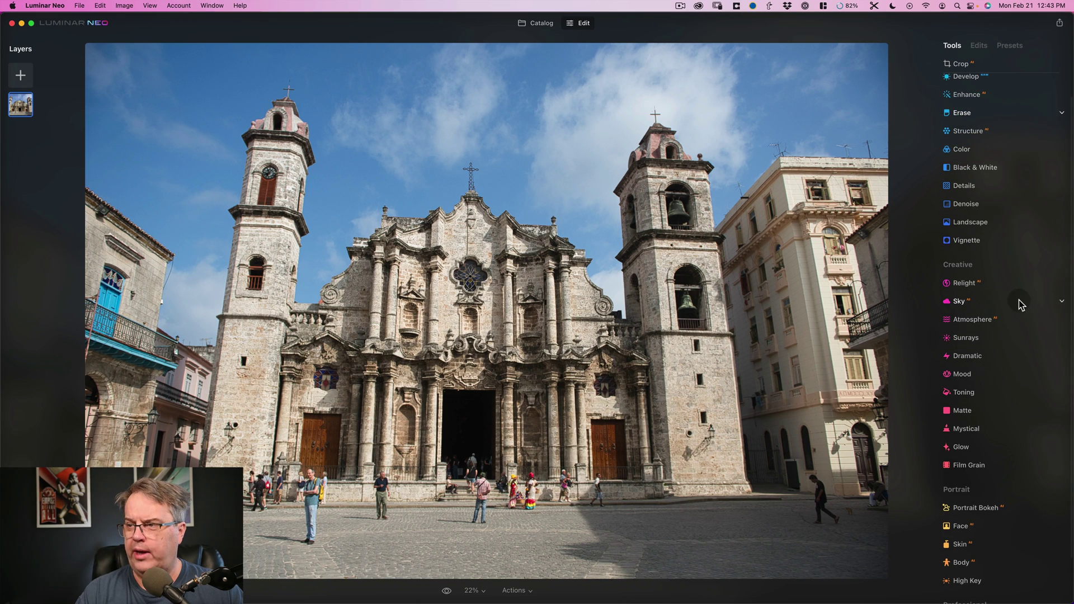
Show the Relight tool's brightness and depth controls together with its advanced settings.
left_click(965, 282)
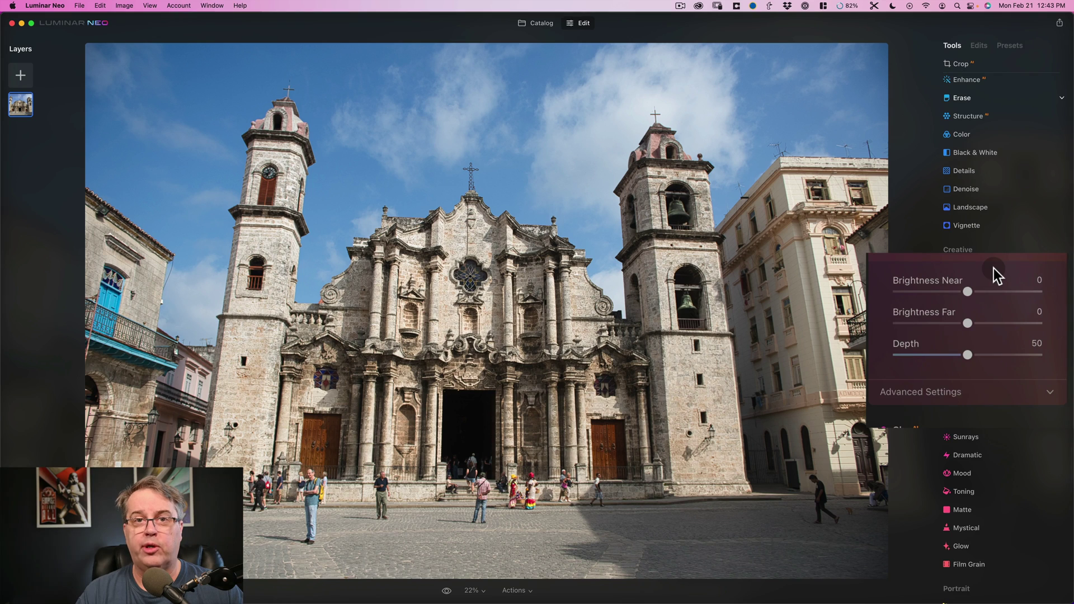
left_click(1053, 385)
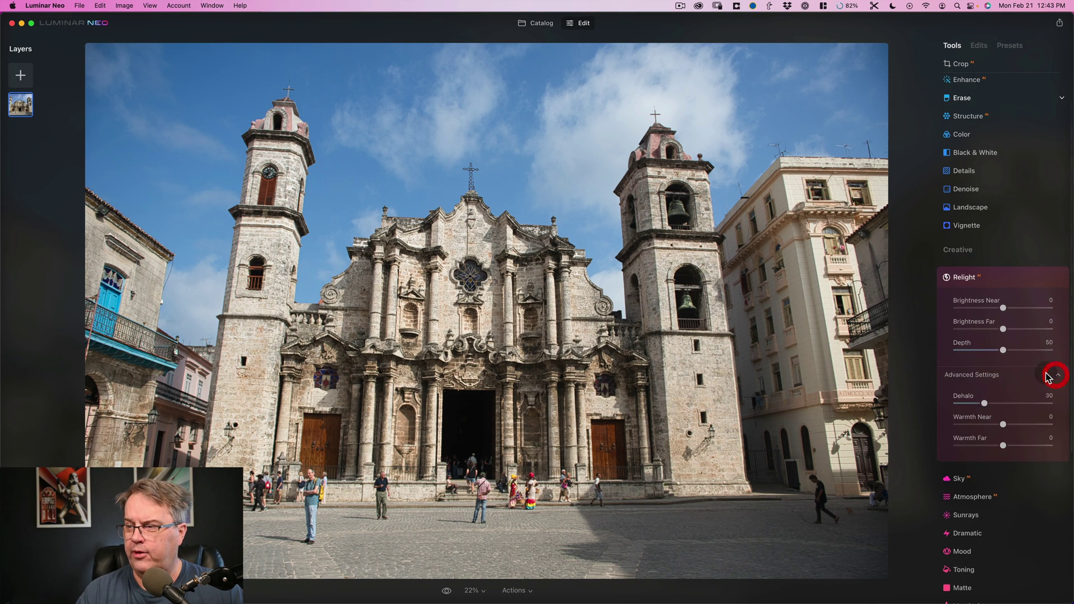